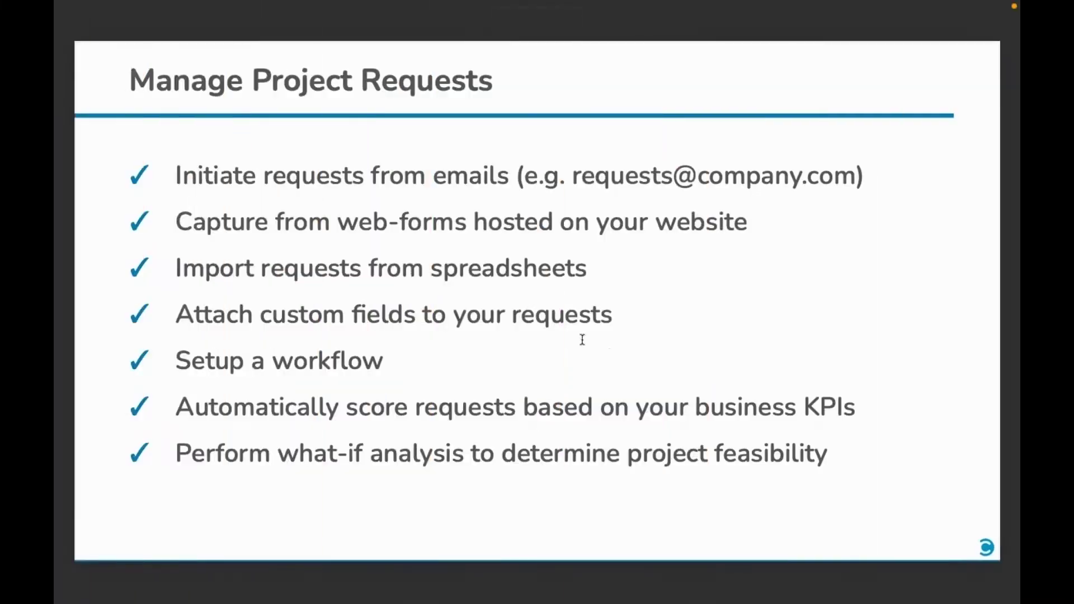
# Emphasise the slide bullets on forms, spreadsheet import, automatic request scoring and what-if analysis
pyautogui.doubleClick(455, 184)
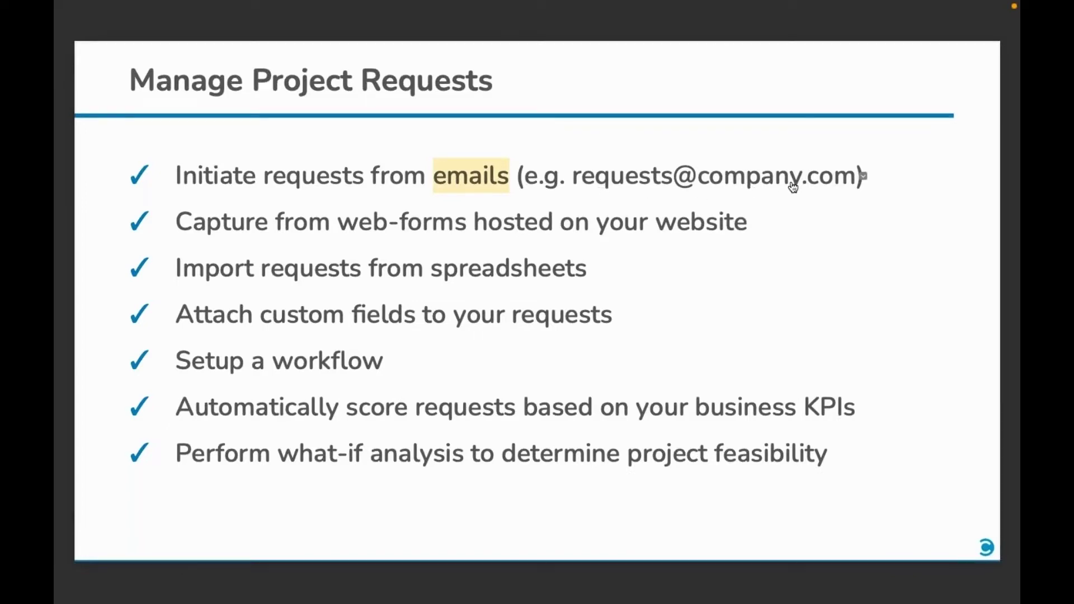
pyautogui.click(413, 226)
pyautogui.doubleClick(413, 226)
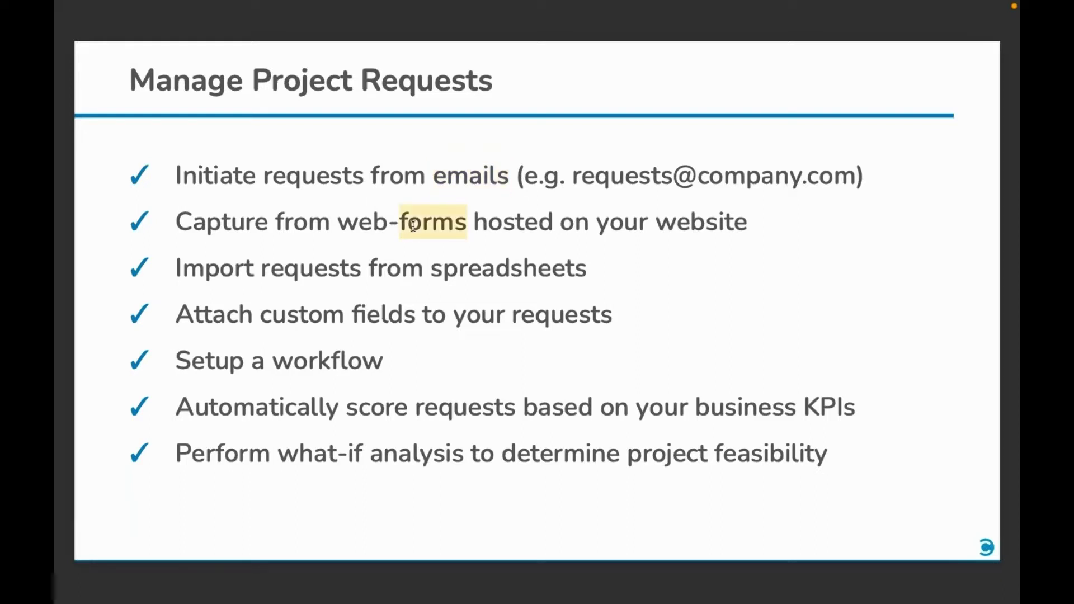
pyautogui.tripleClick(303, 267)
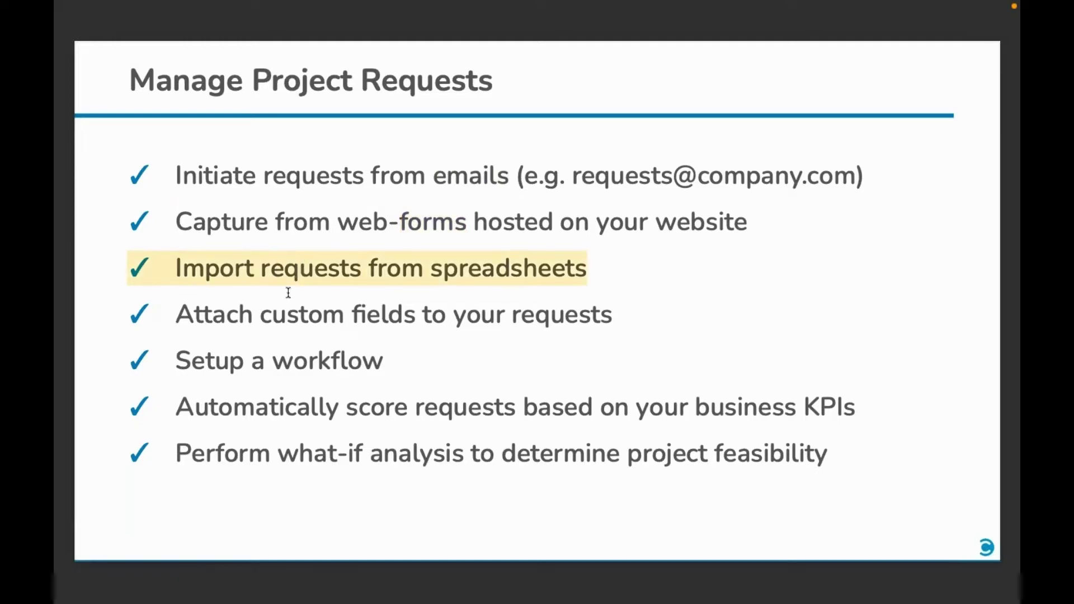
pyautogui.tripleClick(282, 314)
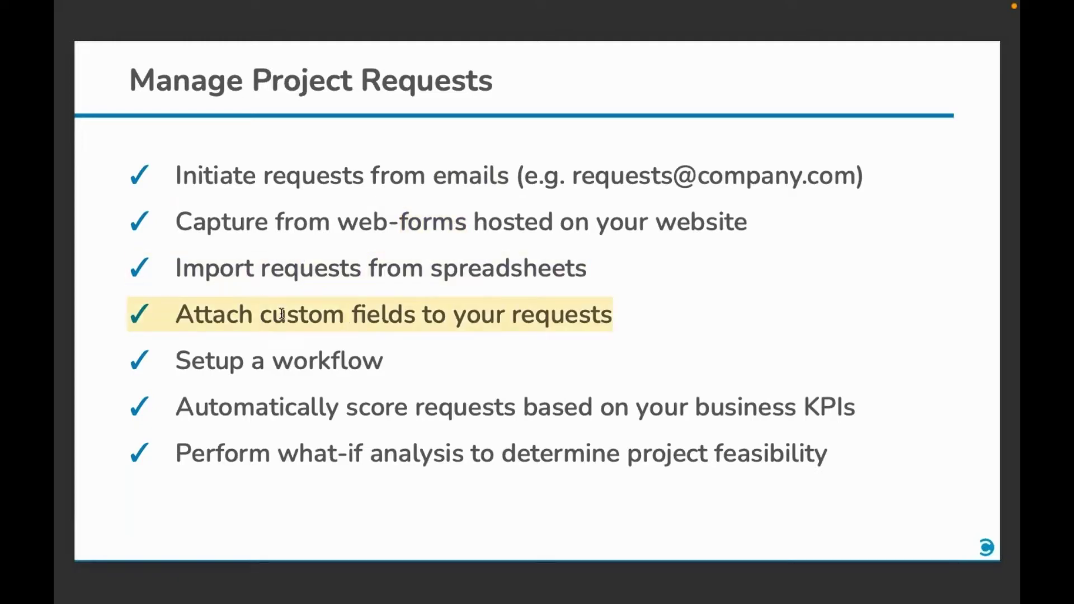
pyautogui.click(269, 364)
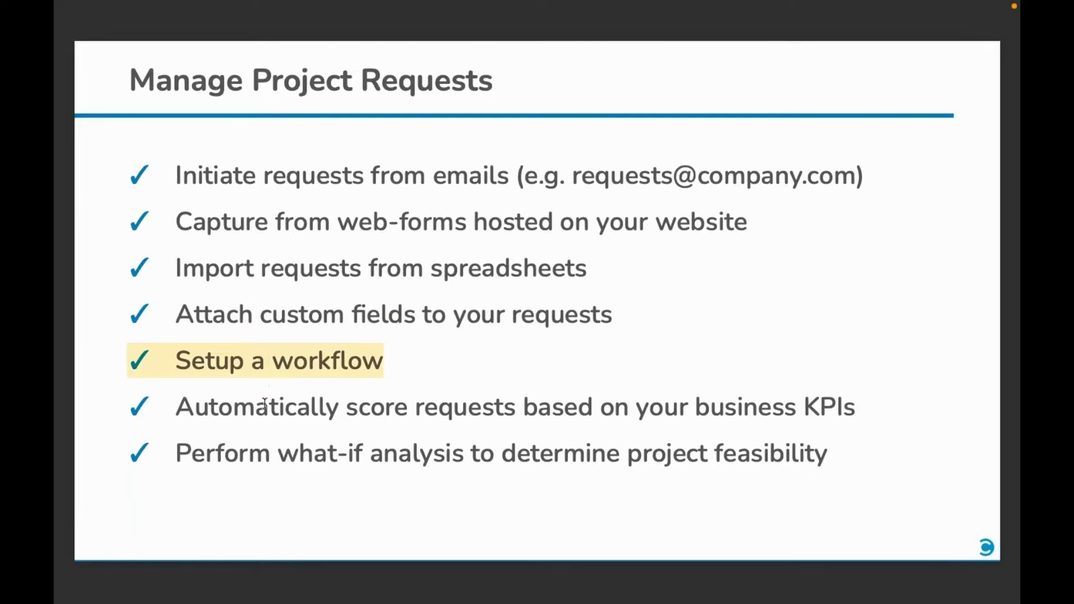
pyautogui.tripleClick(264, 409)
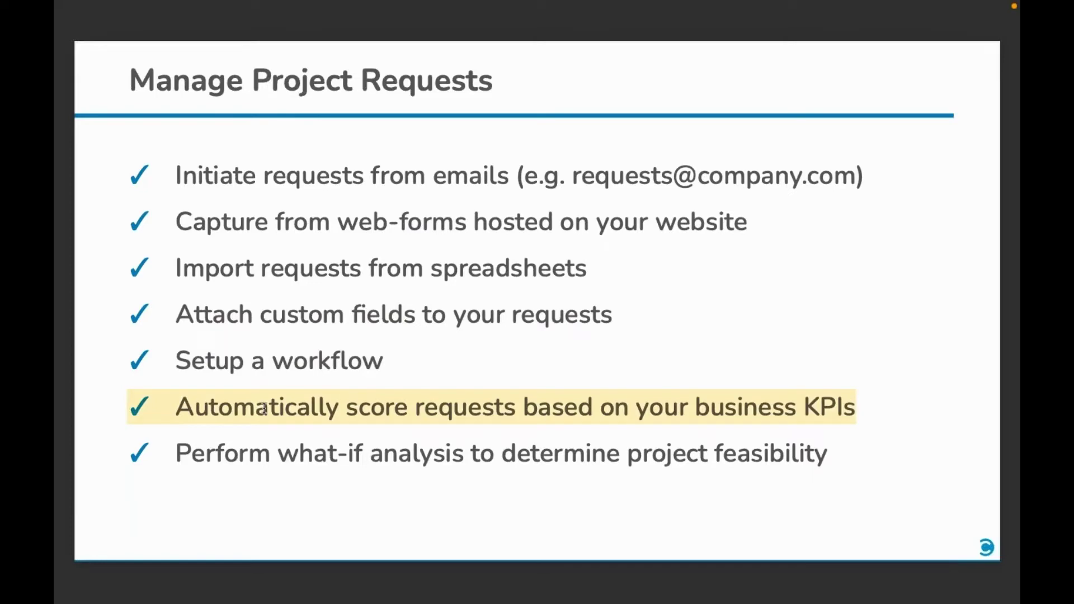
pyautogui.tripleClick(246, 453)
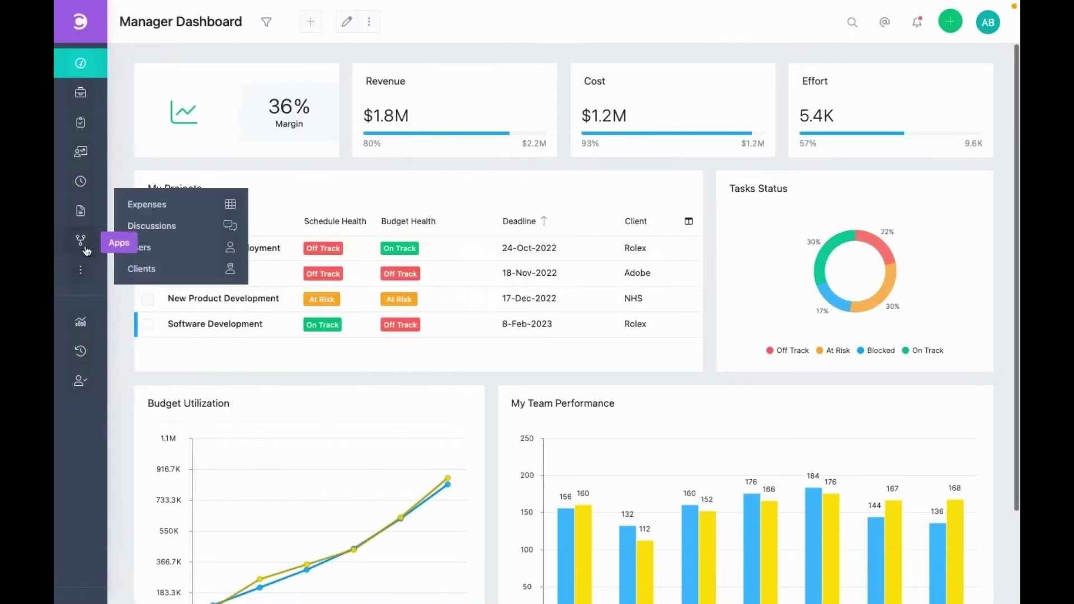
# Open the Project Requests list from Apps and sort it by Score, highest first
pyautogui.moveTo(82, 242)
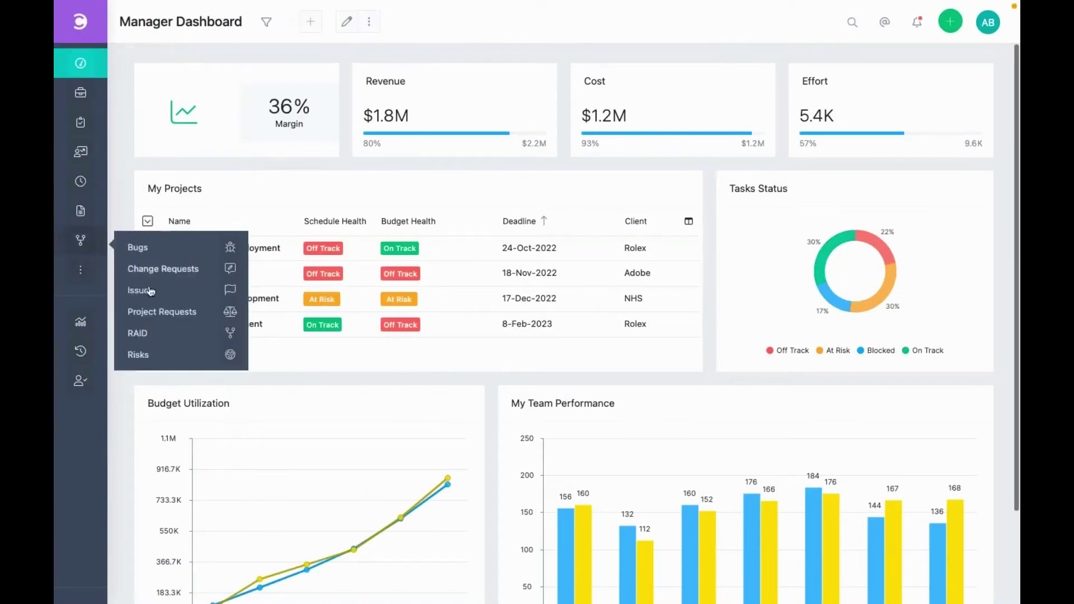
pyautogui.click(174, 319)
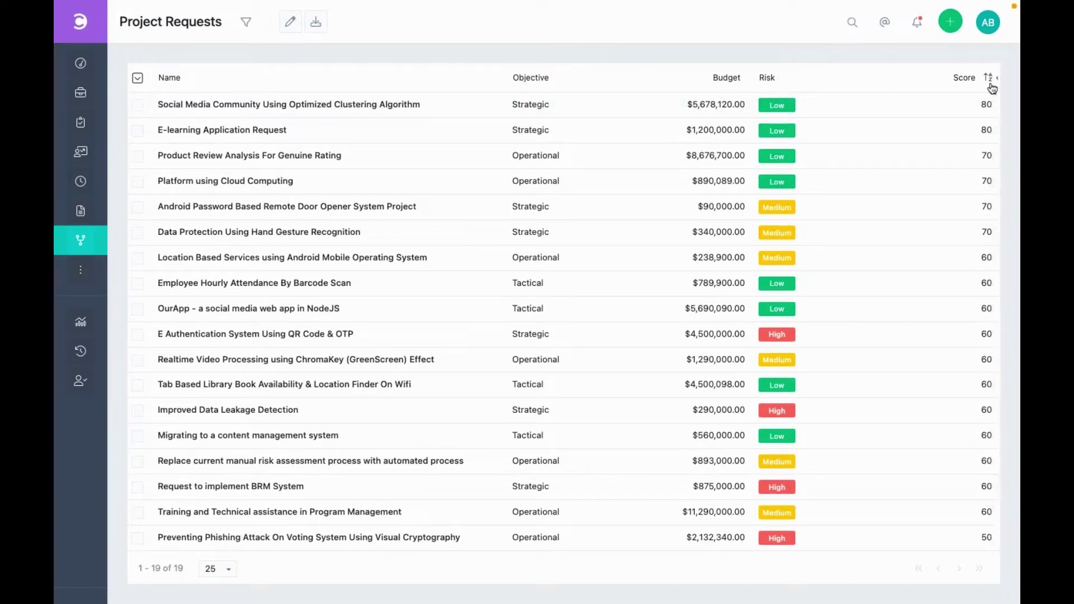
pyautogui.click(991, 84)
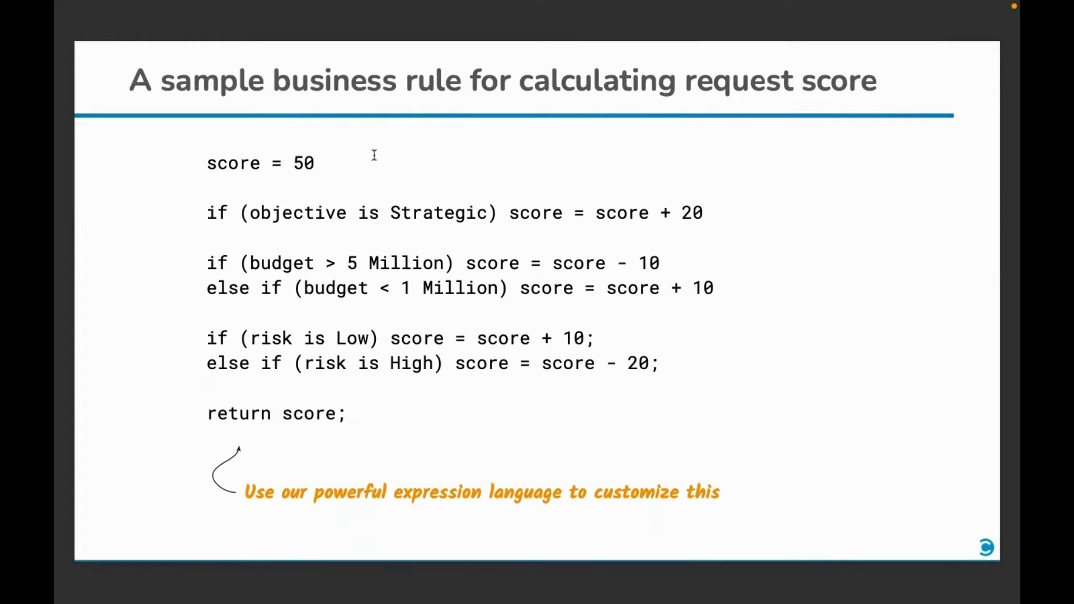
pyautogui.doubleClick(304, 162)
pyautogui.click(304, 162)
pyautogui.doubleClick(291, 211)
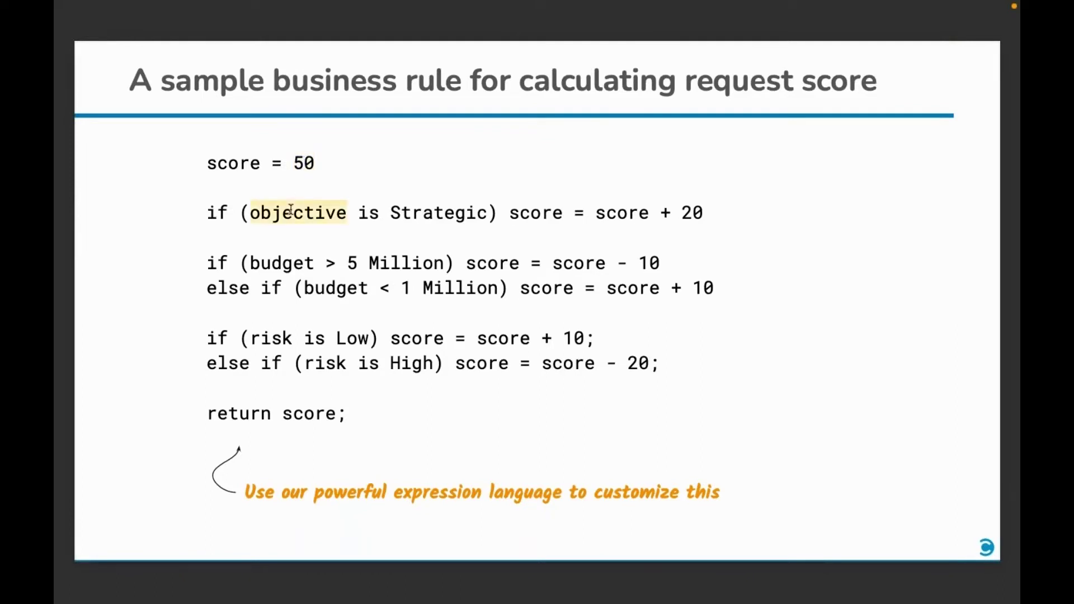
pyautogui.doubleClick(420, 215)
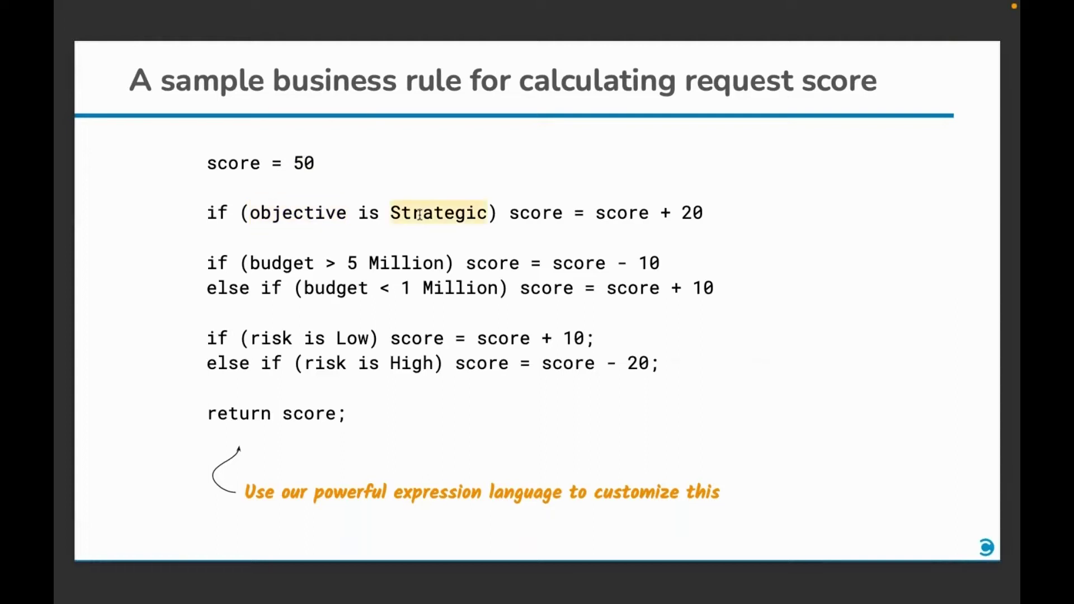
pyautogui.doubleClick(697, 214)
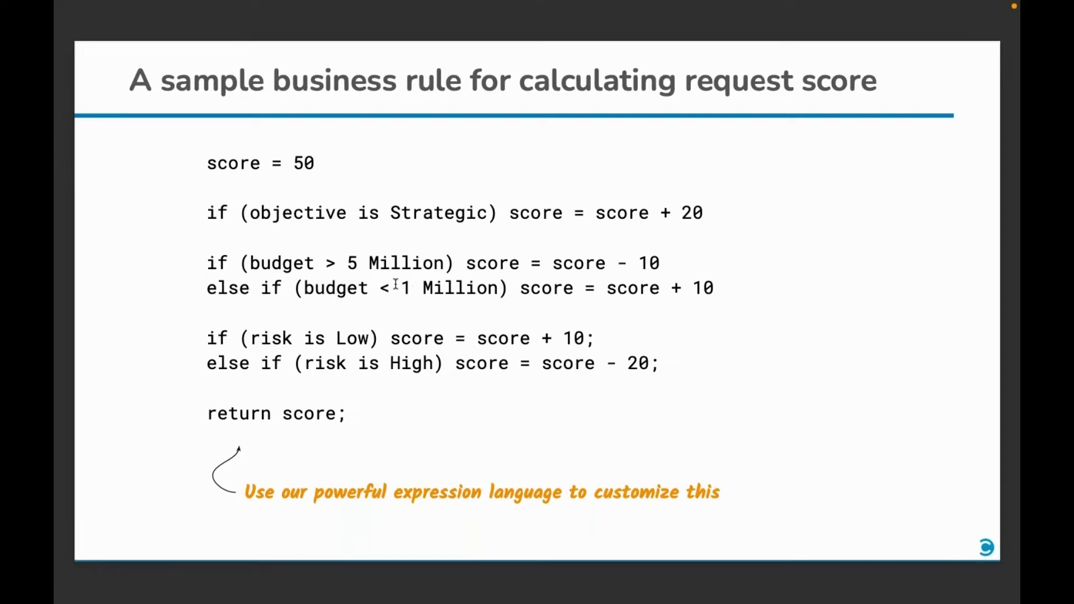
pyautogui.doubleClick(705, 289)
pyautogui.doubleClick(359, 341)
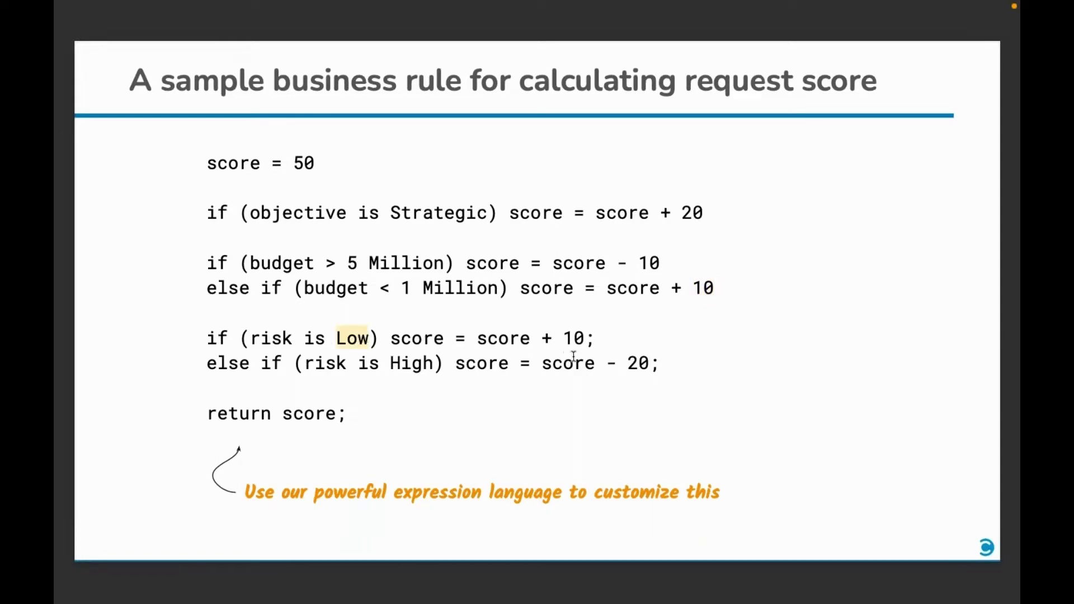
pyautogui.tripleClick(580, 339)
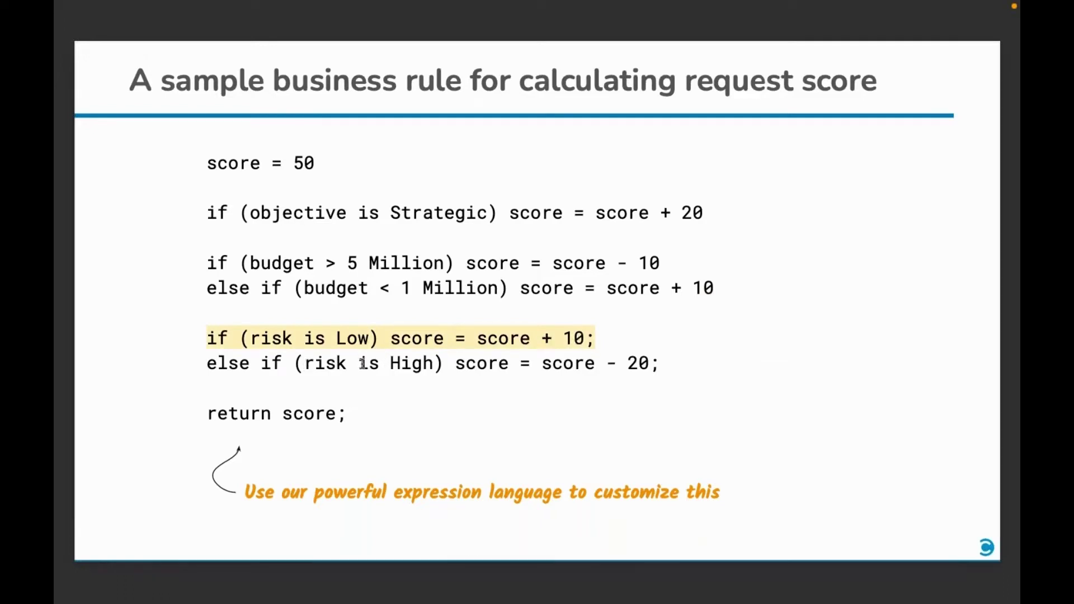
pyautogui.doubleClick(407, 365)
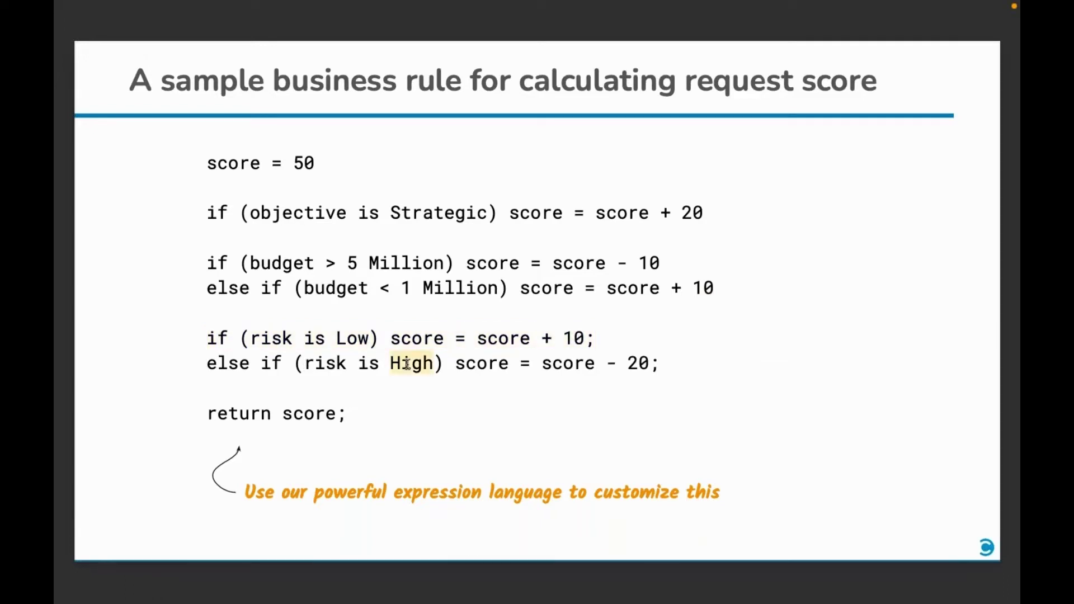
pyautogui.doubleClick(656, 365)
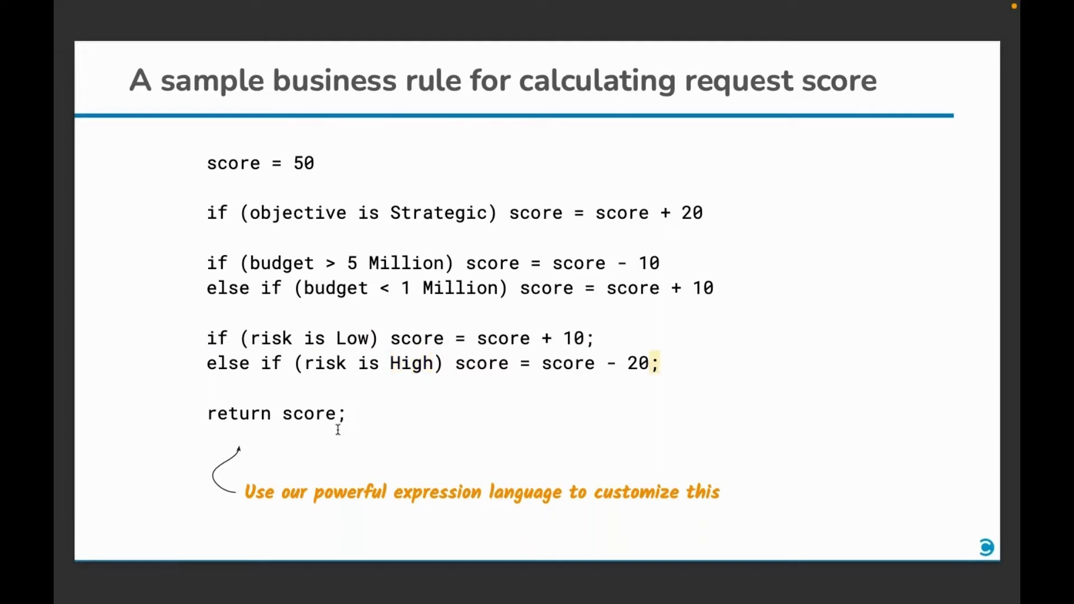
pyautogui.doubleClick(312, 414)
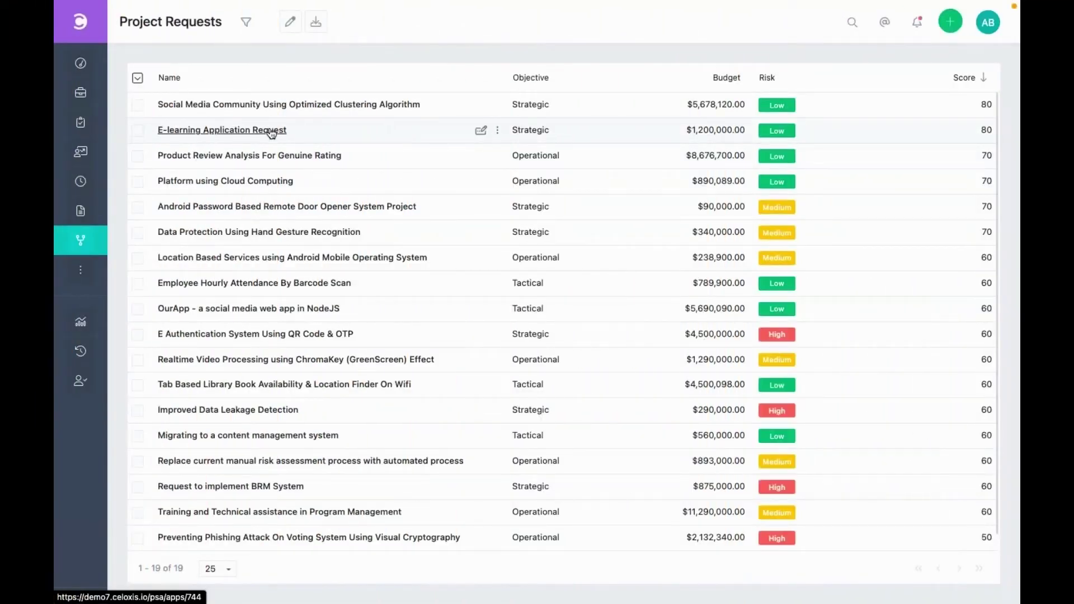
# Open the E-learning Application Request and read through its workflow steps and activity history
pyautogui.click(271, 132)
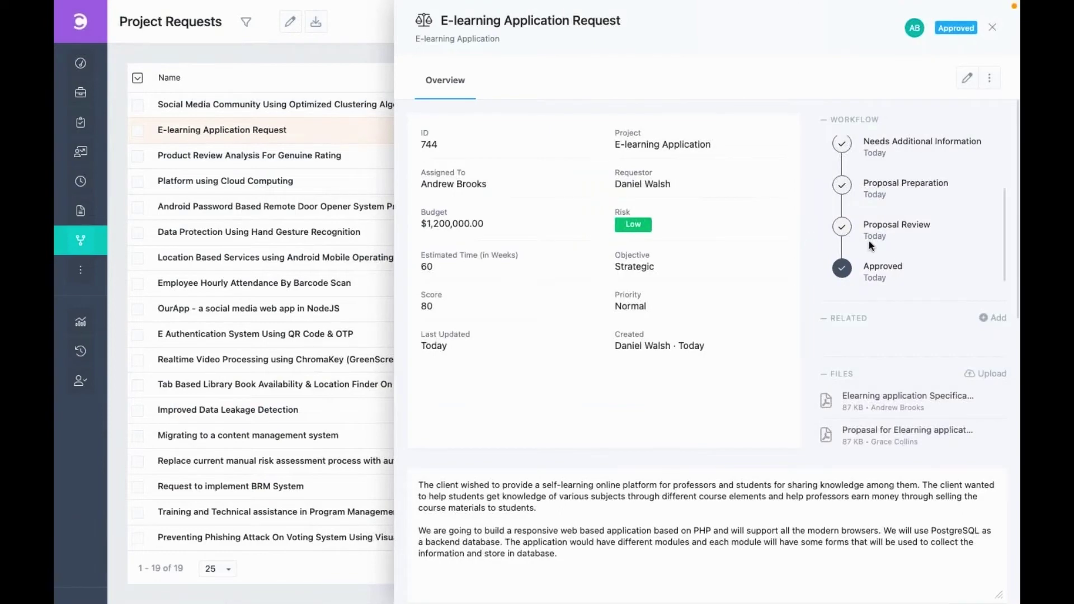
pyautogui.scroll(4, 797, 154)
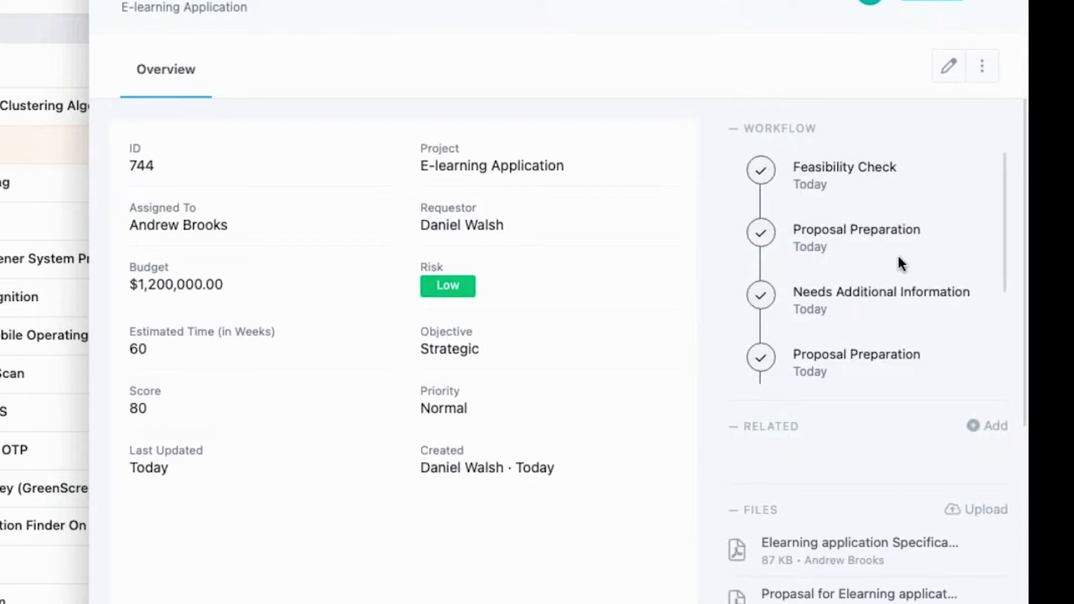
pyautogui.scroll(-3, 897, 258)
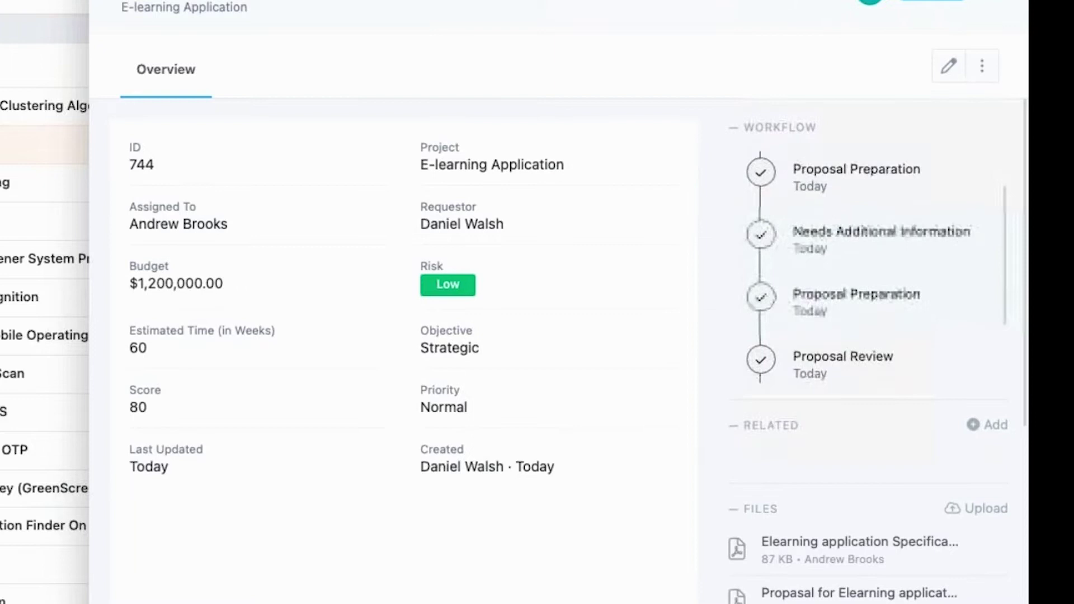
pyautogui.scroll(-2, 881, 280)
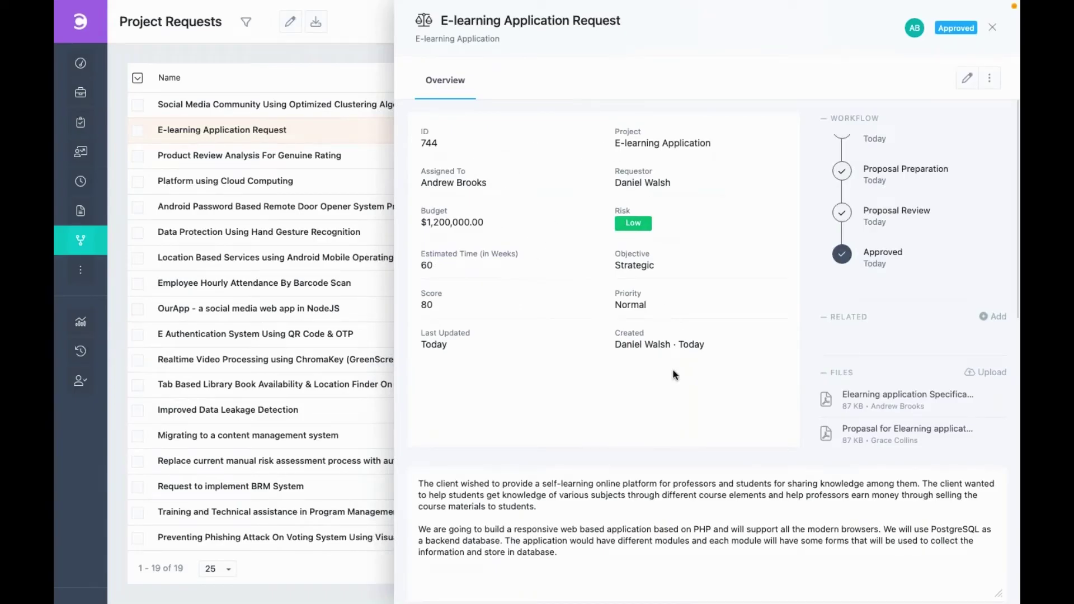
pyautogui.scroll(-5, 675, 375)
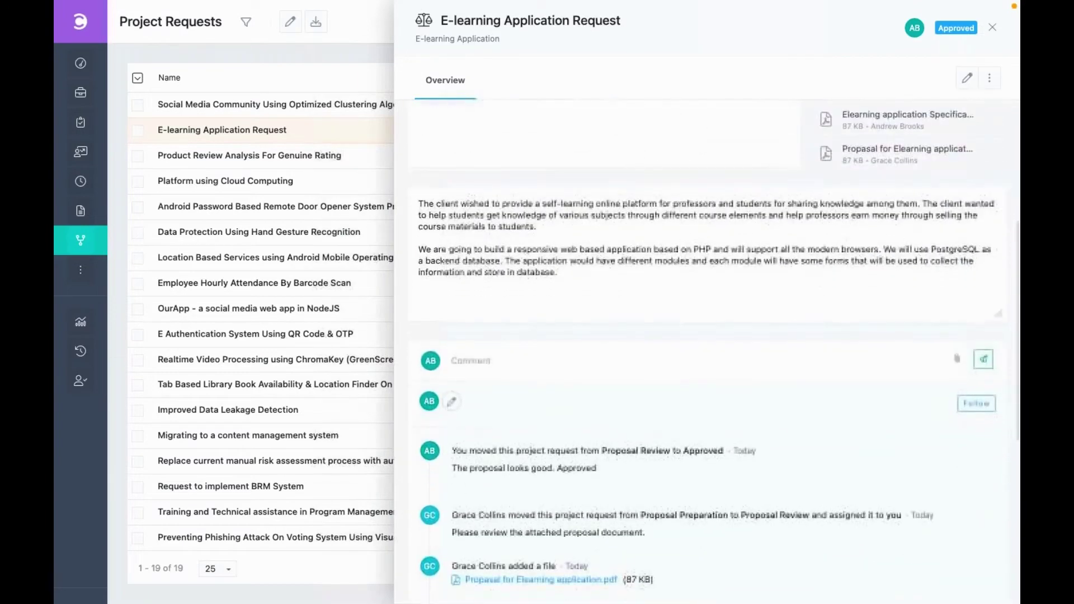
pyautogui.scroll(-3, 719, 352)
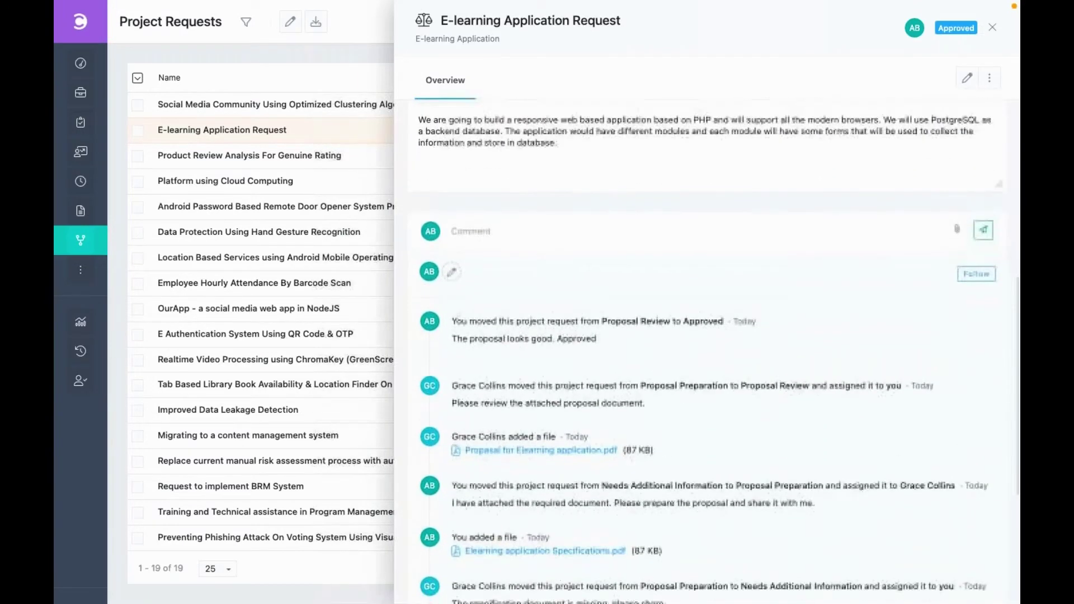
pyautogui.scroll(-2, 719, 351)
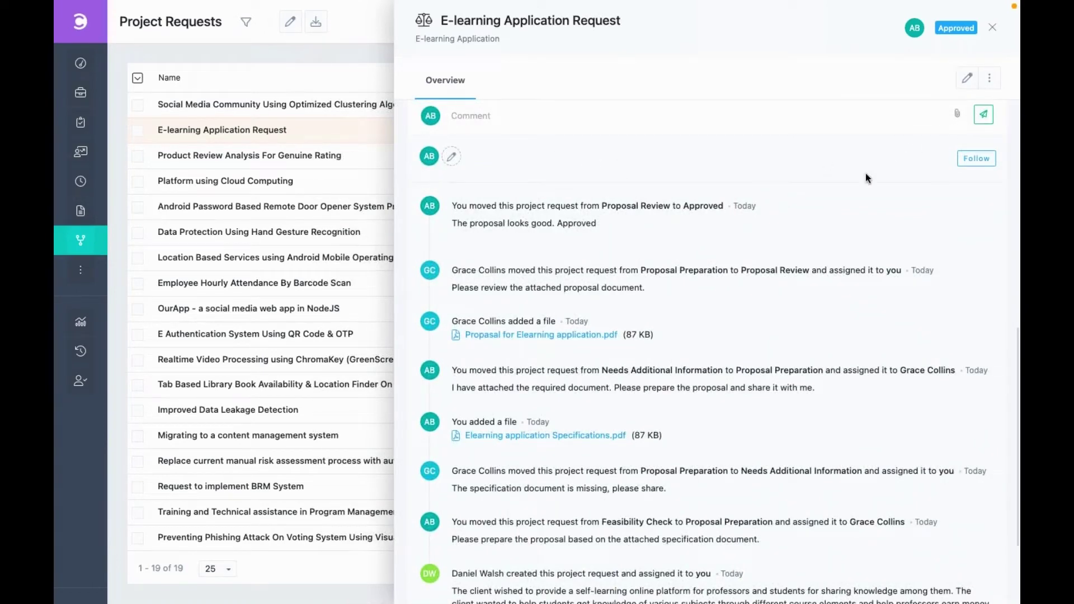
pyautogui.scroll(-3, 820, 222)
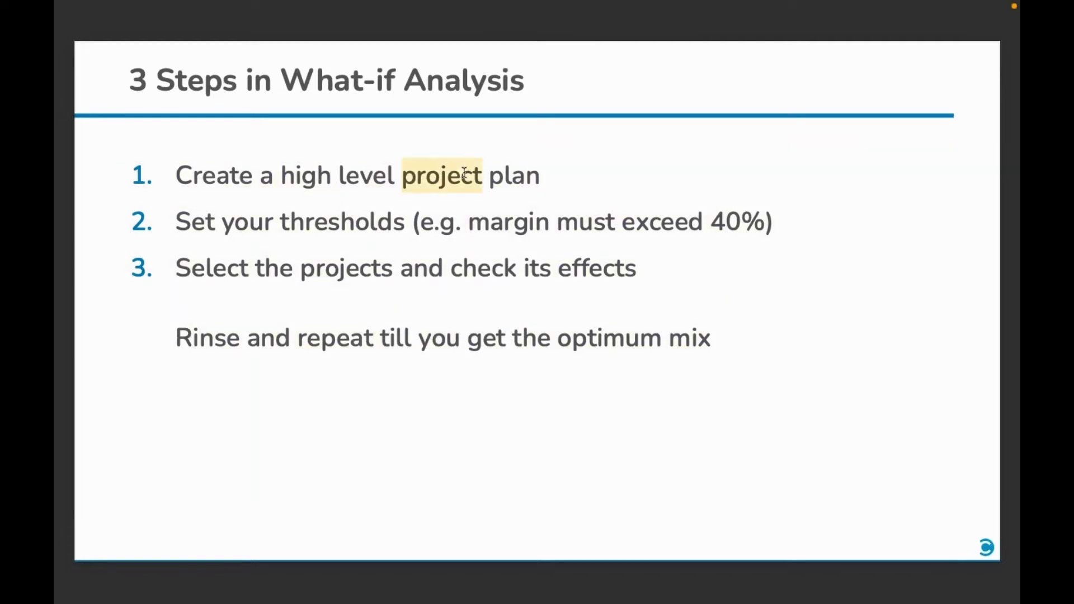
# Highlight step 2, setting thresholds, on the '3 Steps in What-if Analysis' slide
pyautogui.tripleClick(338, 225)
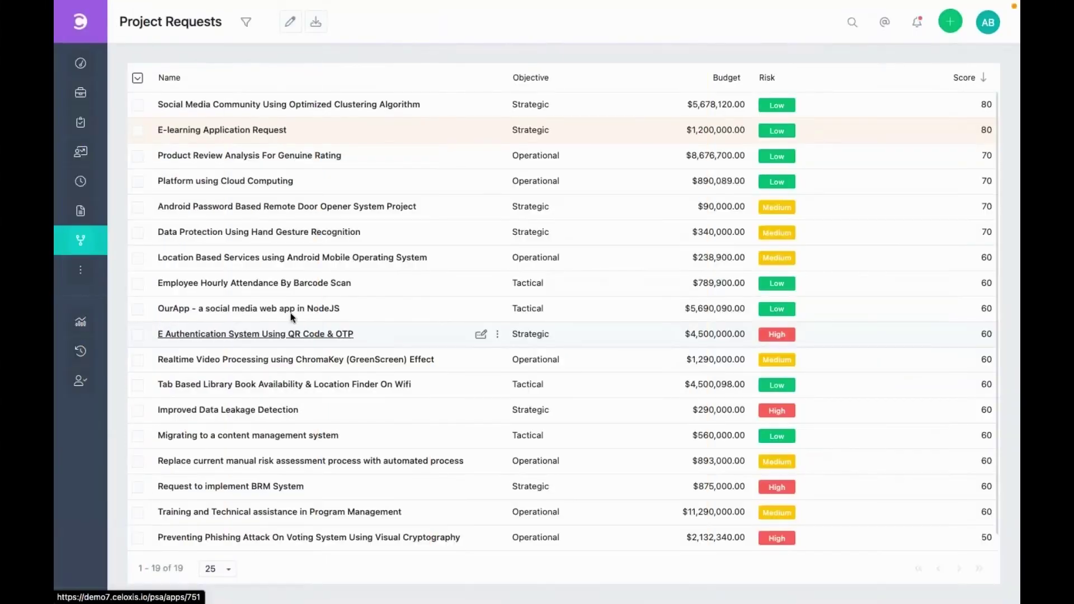
pyautogui.moveTo(84, 65)
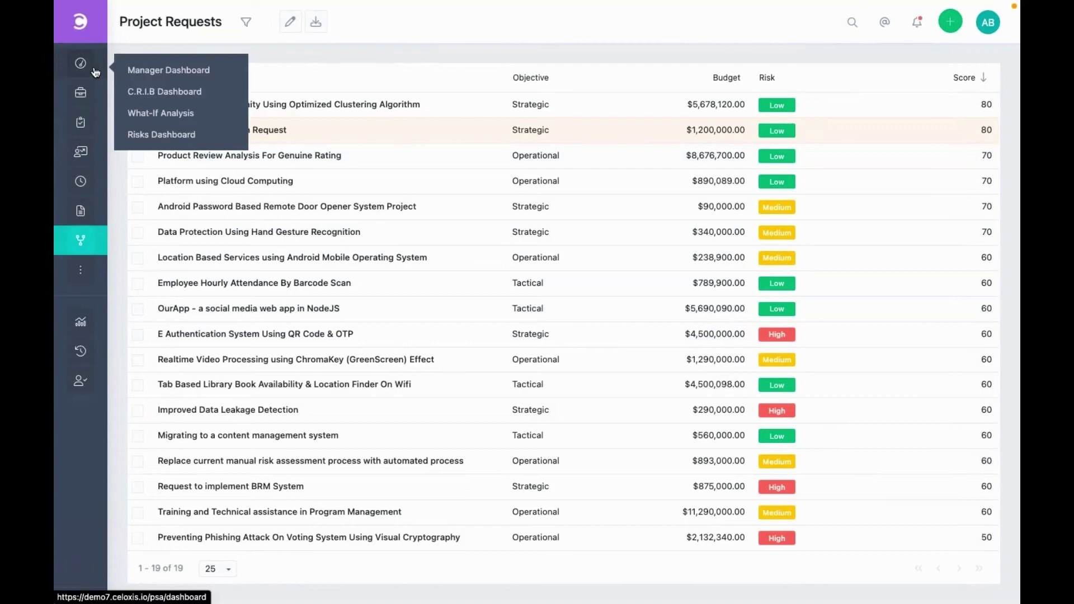
pyautogui.click(184, 115)
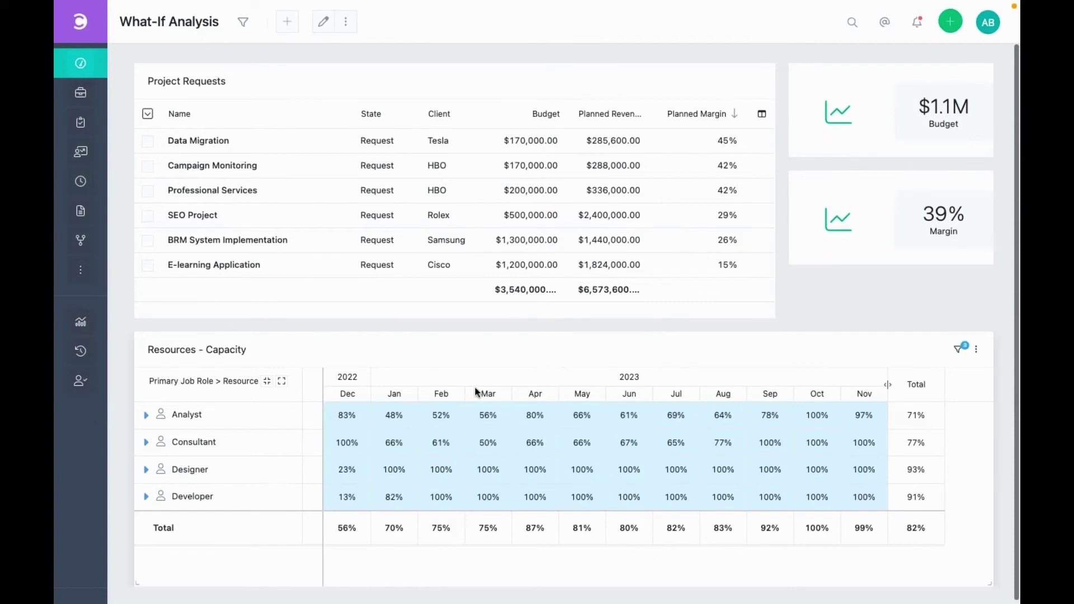
pyautogui.scroll(-1, 475, 393)
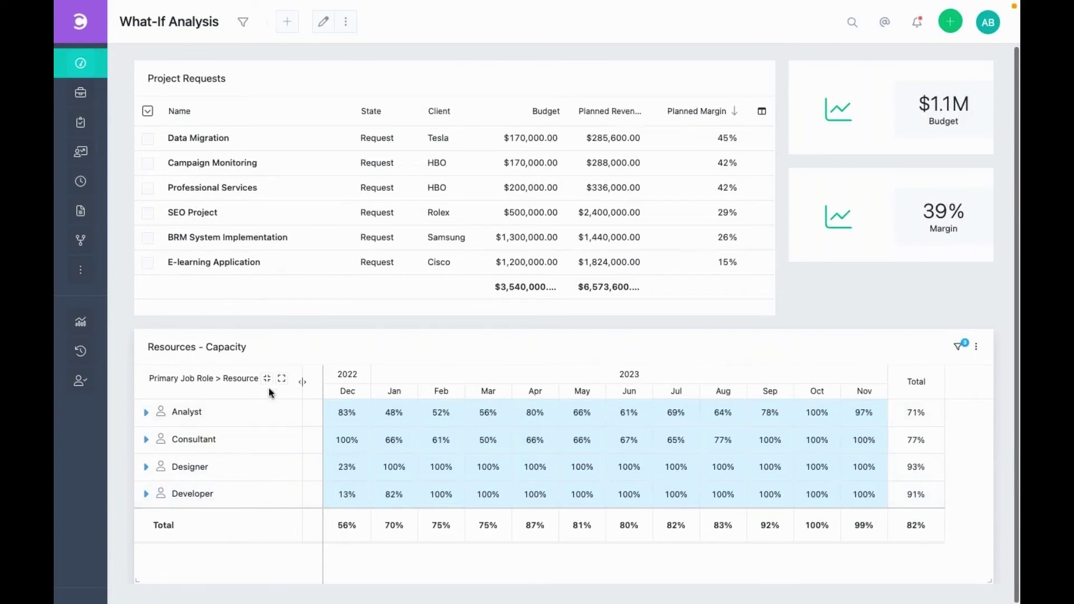
# Select Data Migration, Campaign Monitoring and E-learning Application, then bulk-edit their State to What-If and save
pyautogui.scroll(1, 268, 390)
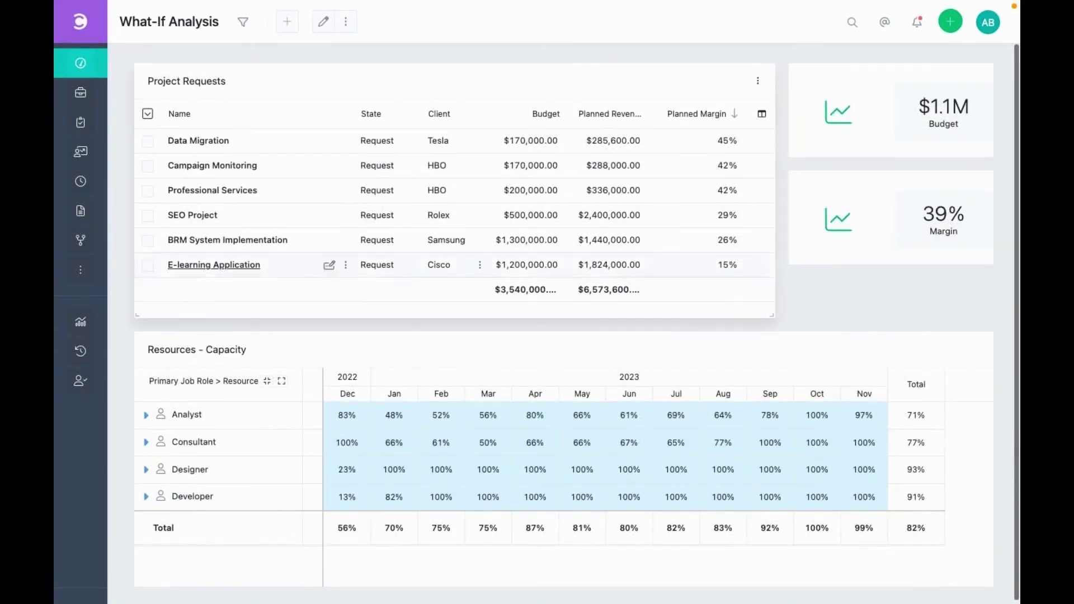
pyautogui.click(148, 141)
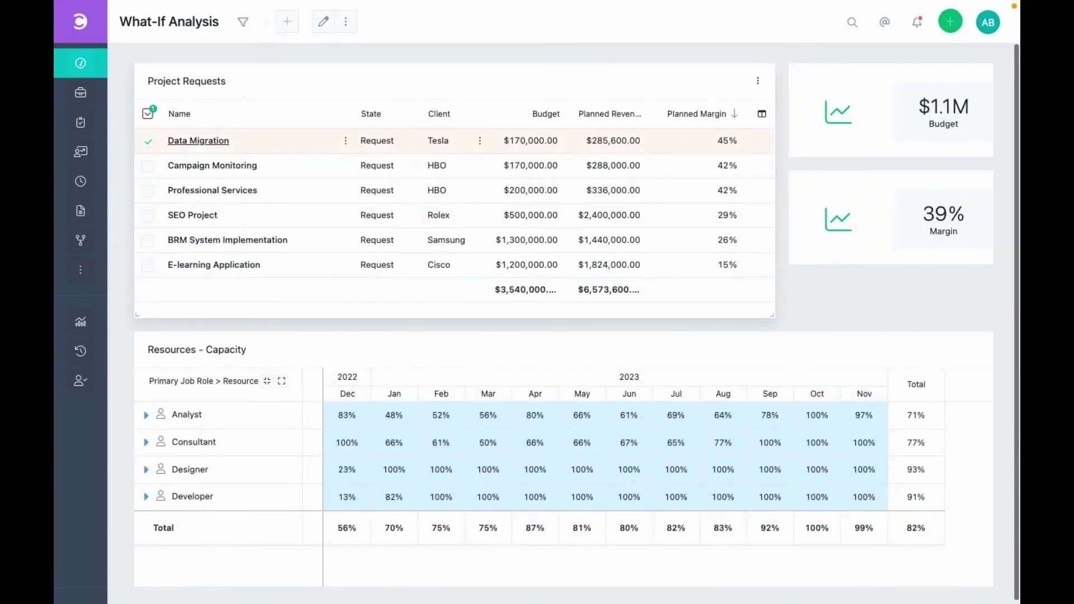
pyautogui.click(147, 166)
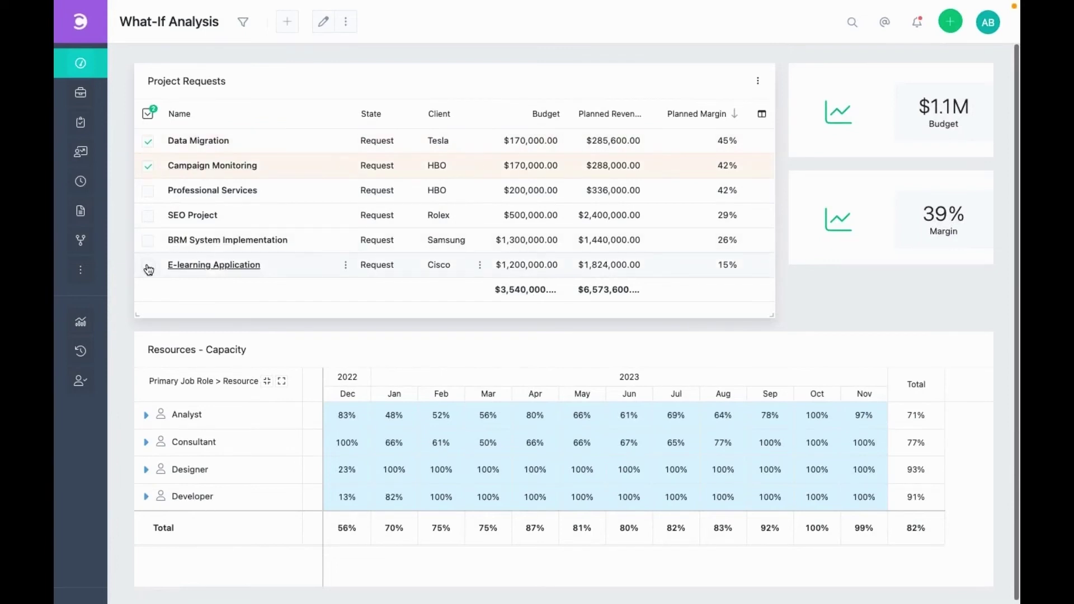
pyautogui.click(148, 266)
pyautogui.click(149, 113)
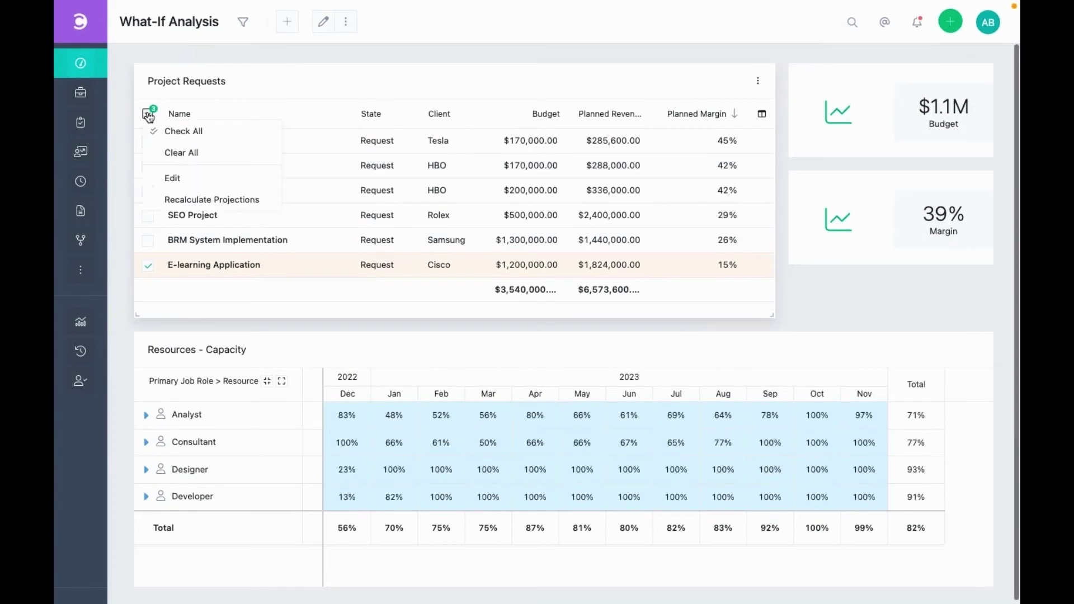
pyautogui.click(172, 178)
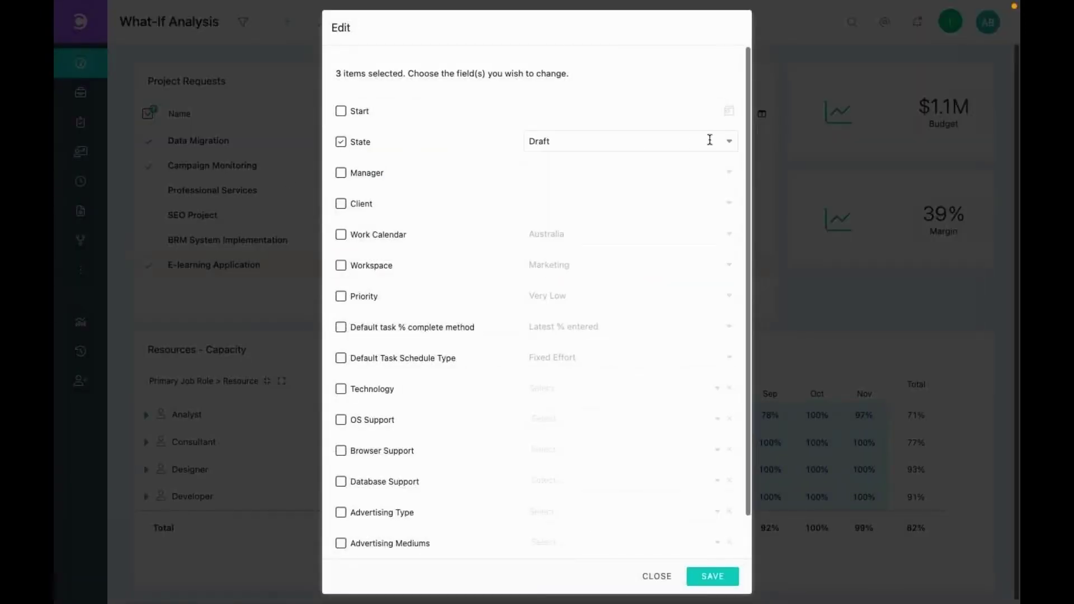
pyautogui.click(728, 142)
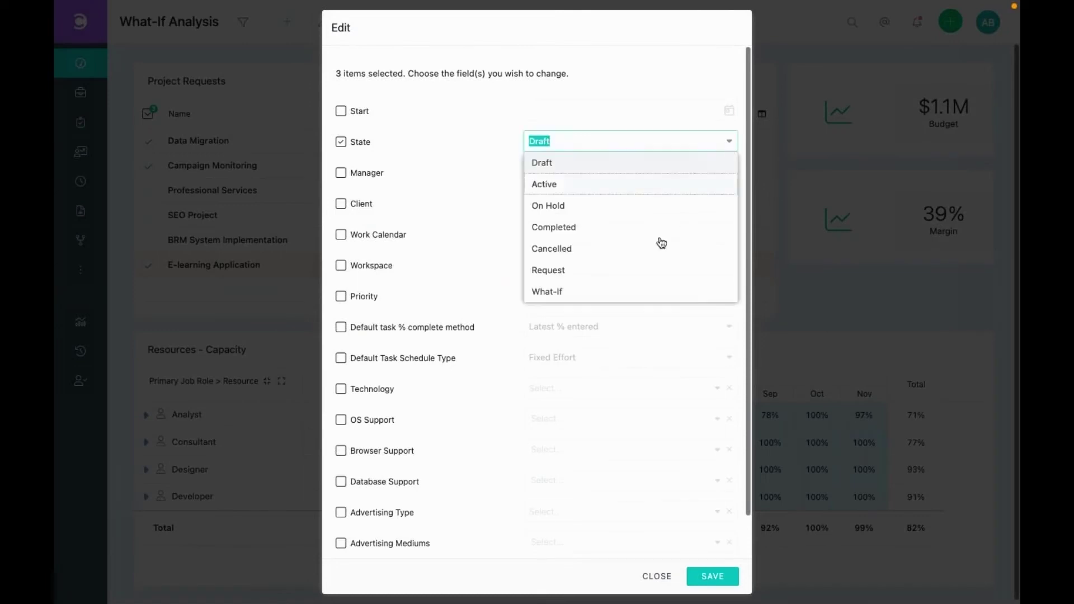
pyautogui.click(630, 294)
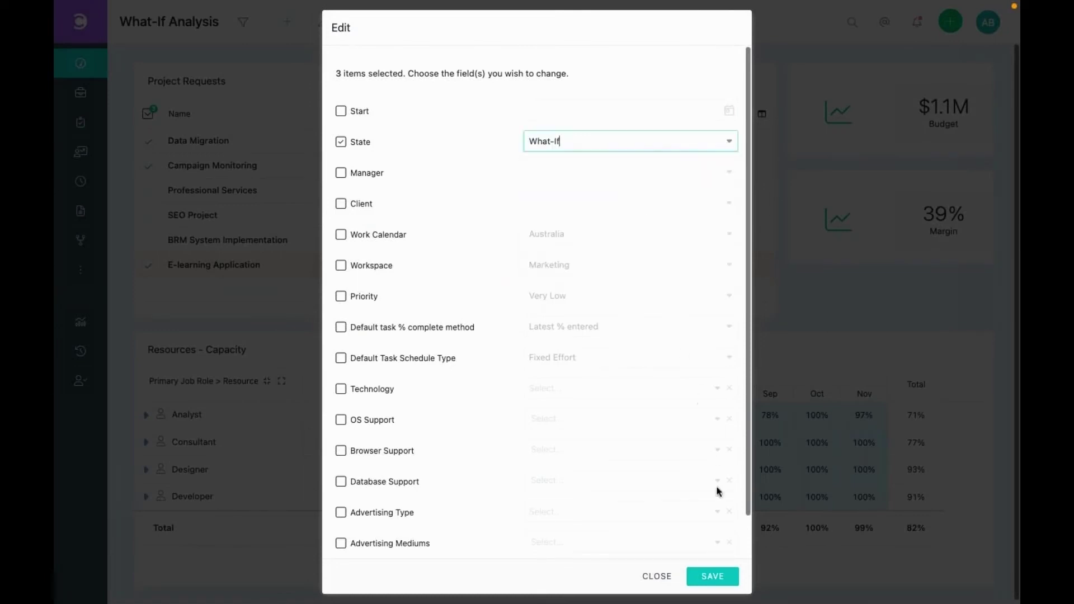
pyautogui.click(717, 583)
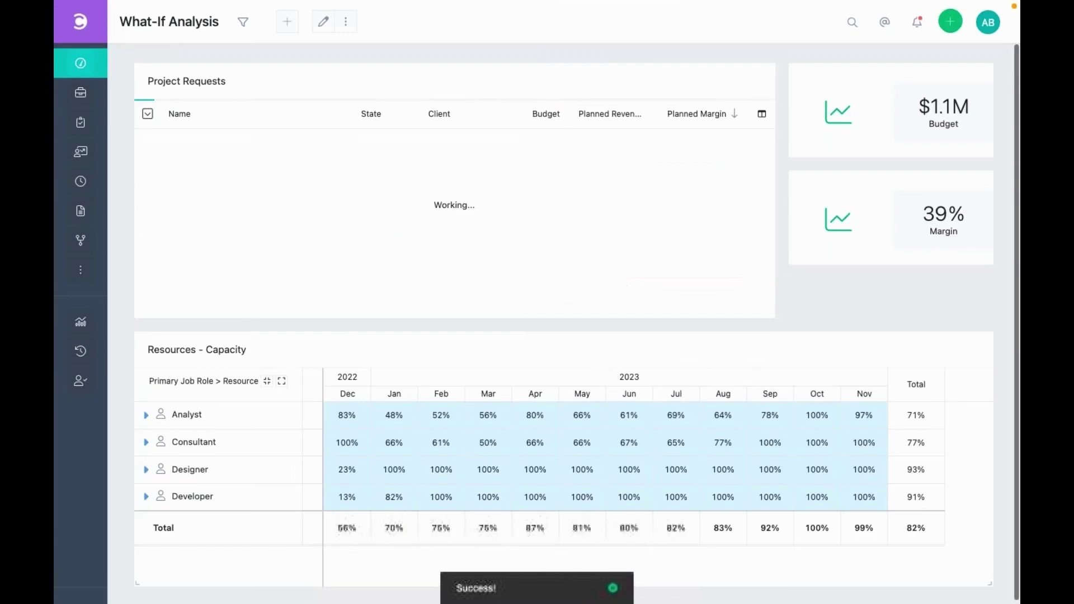
# Refresh the dashboard and review the $2.7M budget, 37% margin and negative Designer and Developer capacity
pyautogui.click(346, 22)
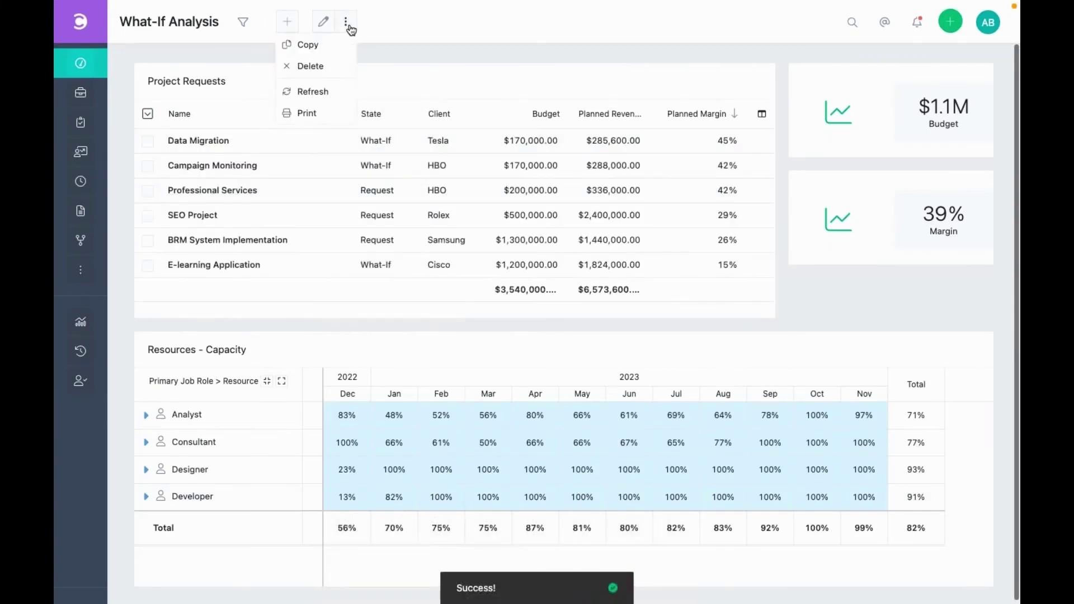
pyautogui.click(323, 96)
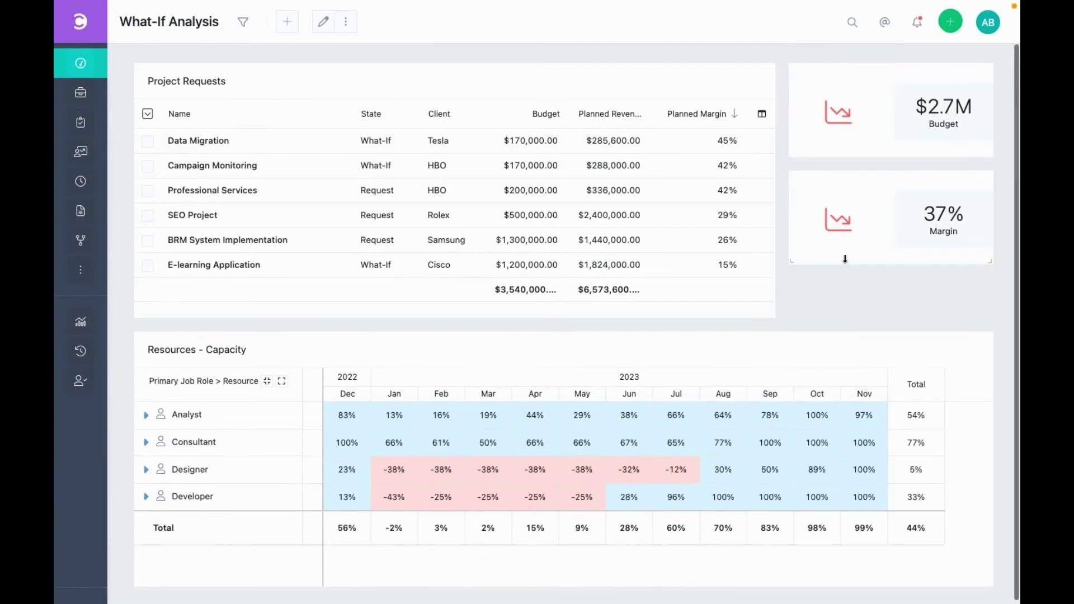
pyautogui.scroll(-1, 547, 376)
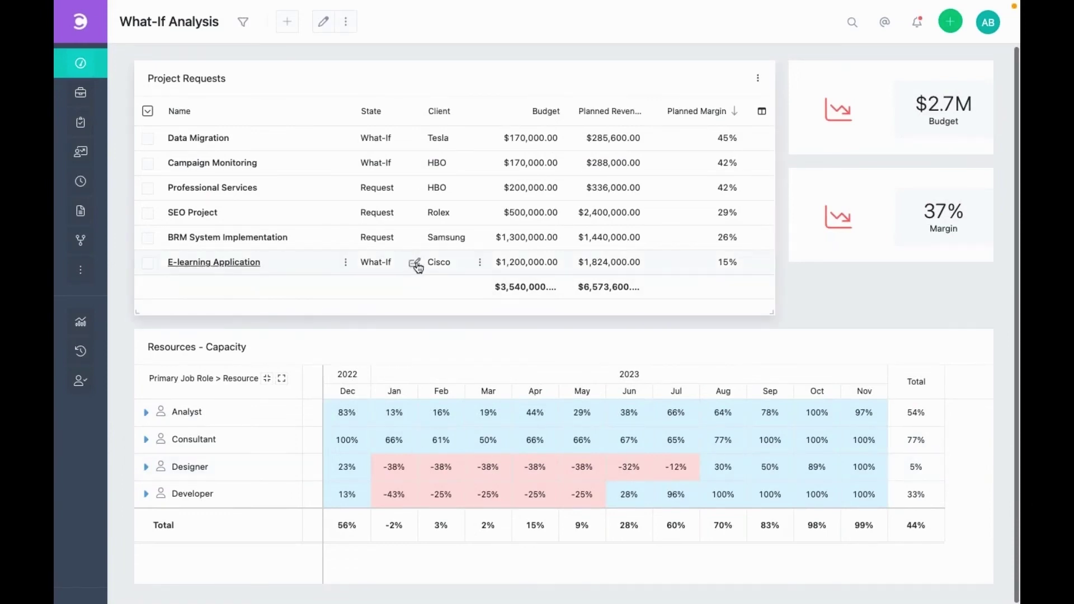
# Change E-learning Application's state back to Request
pyautogui.click(416, 263)
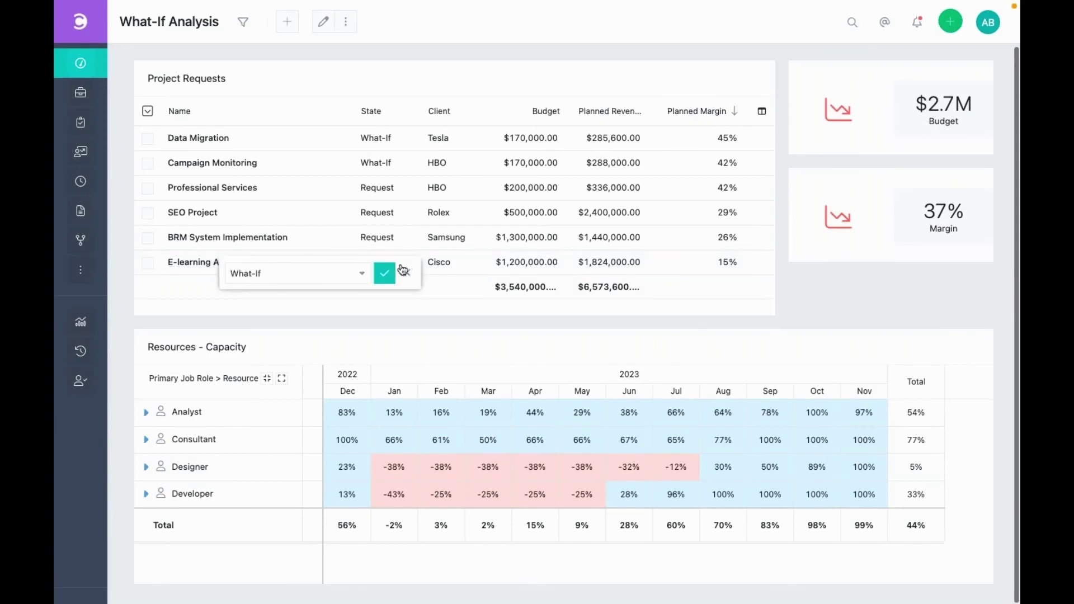
pyautogui.click(365, 275)
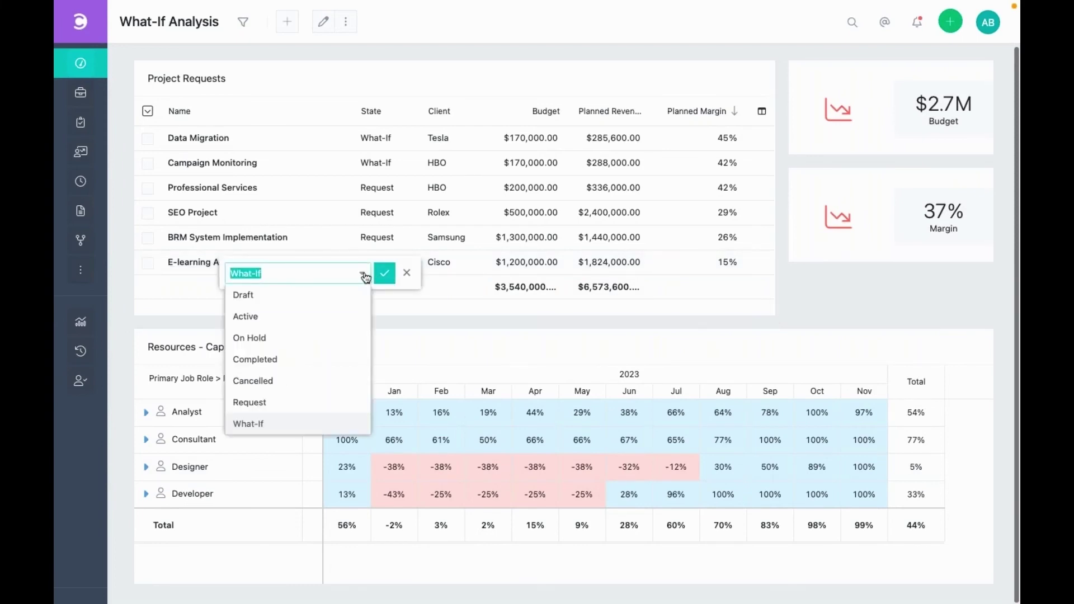
pyautogui.click(292, 405)
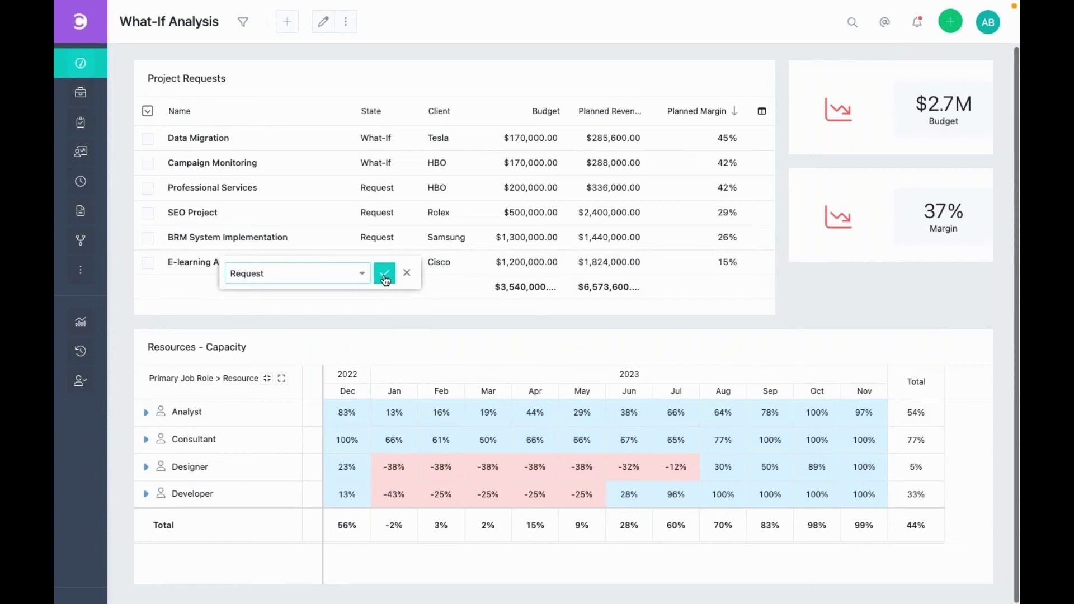
pyautogui.click(384, 273)
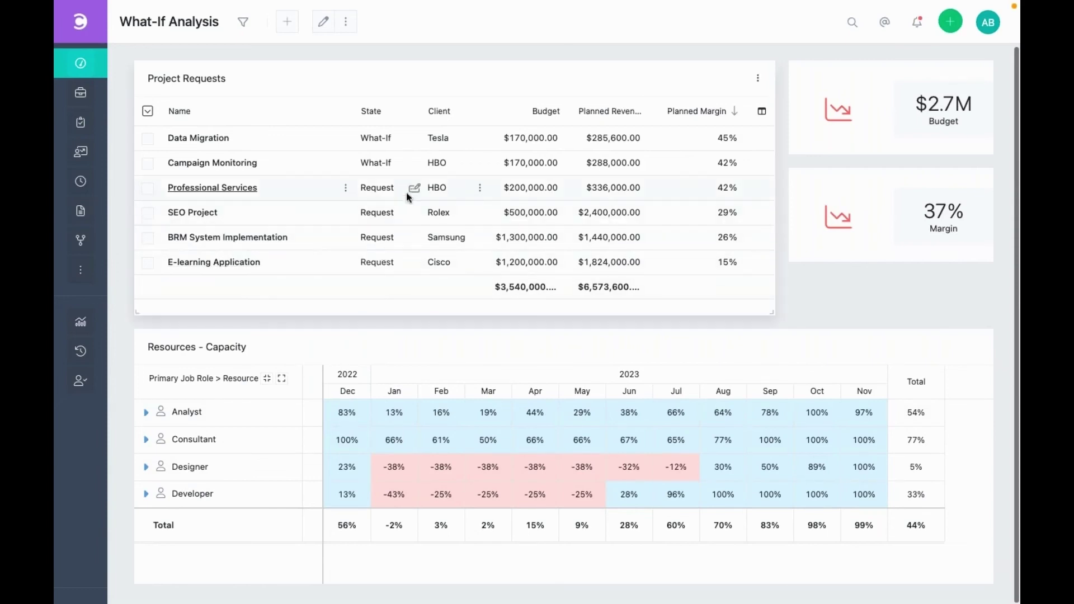
# Set Professional Services' state to What-If
pyautogui.click(414, 190)
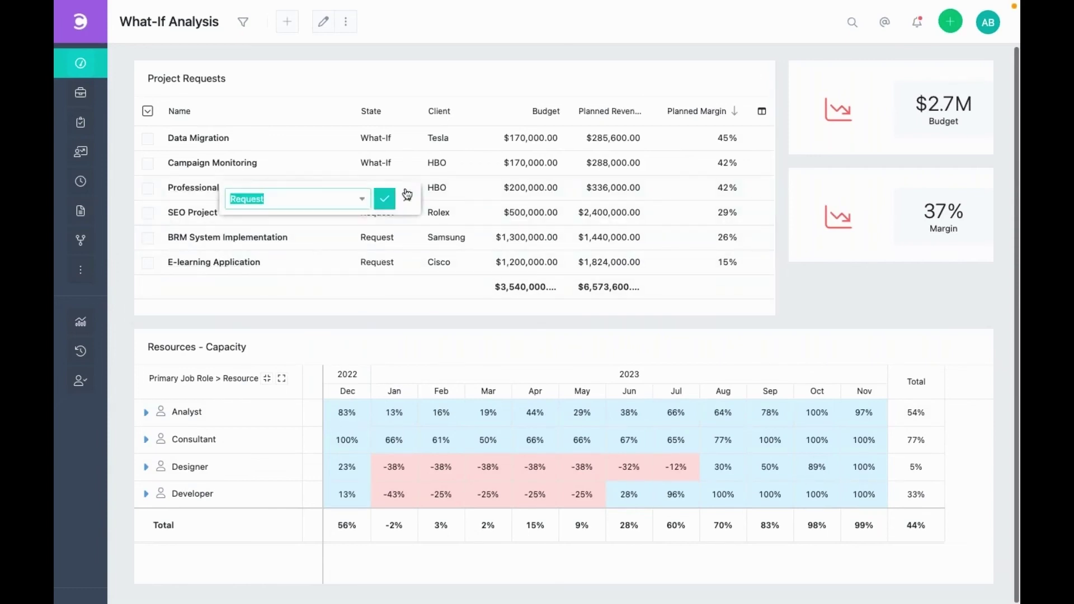
pyautogui.click(365, 199)
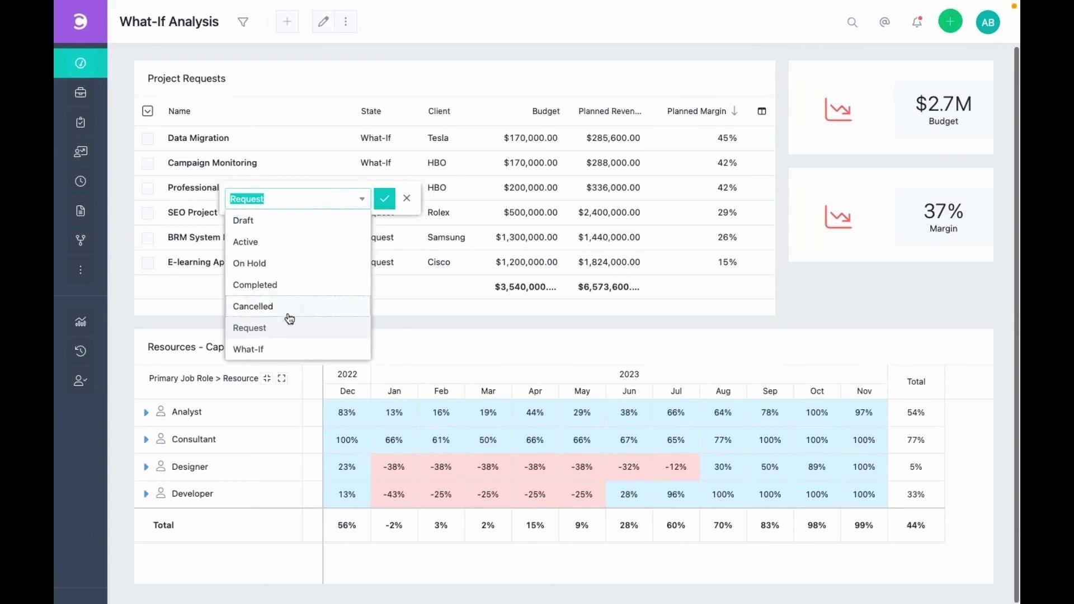
pyautogui.click(281, 352)
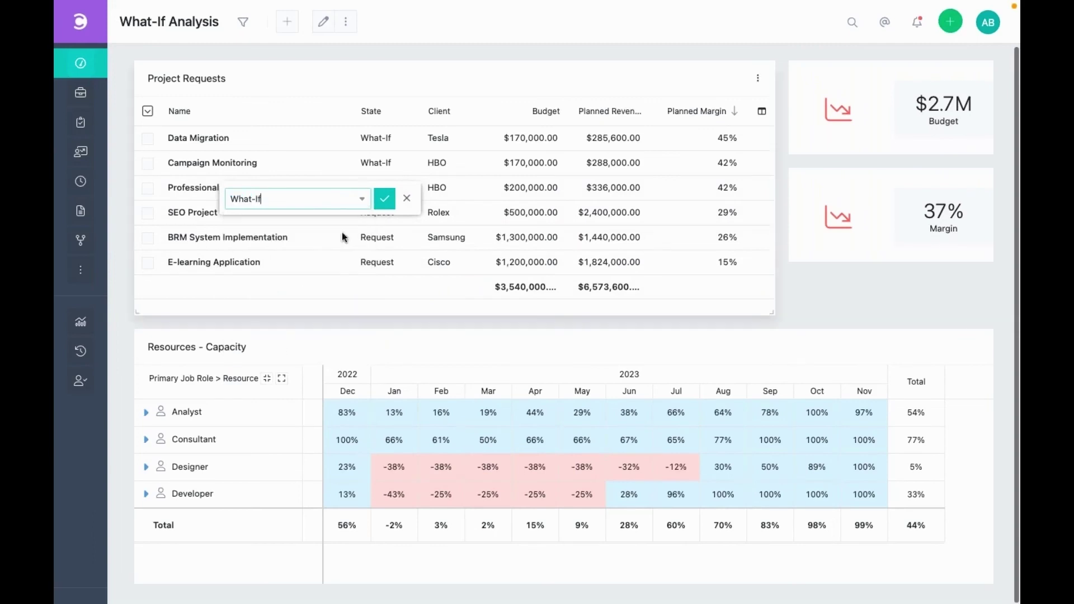
pyautogui.click(385, 200)
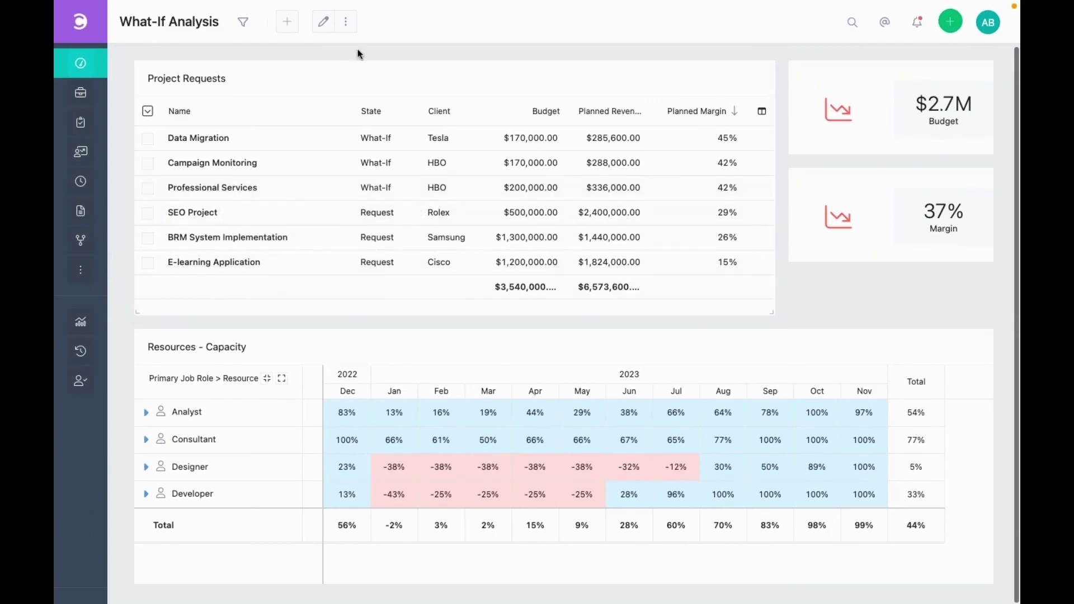
# Refresh the dashboard to show a $1.7M budget, 41% margin and no negative capacity
pyautogui.click(348, 26)
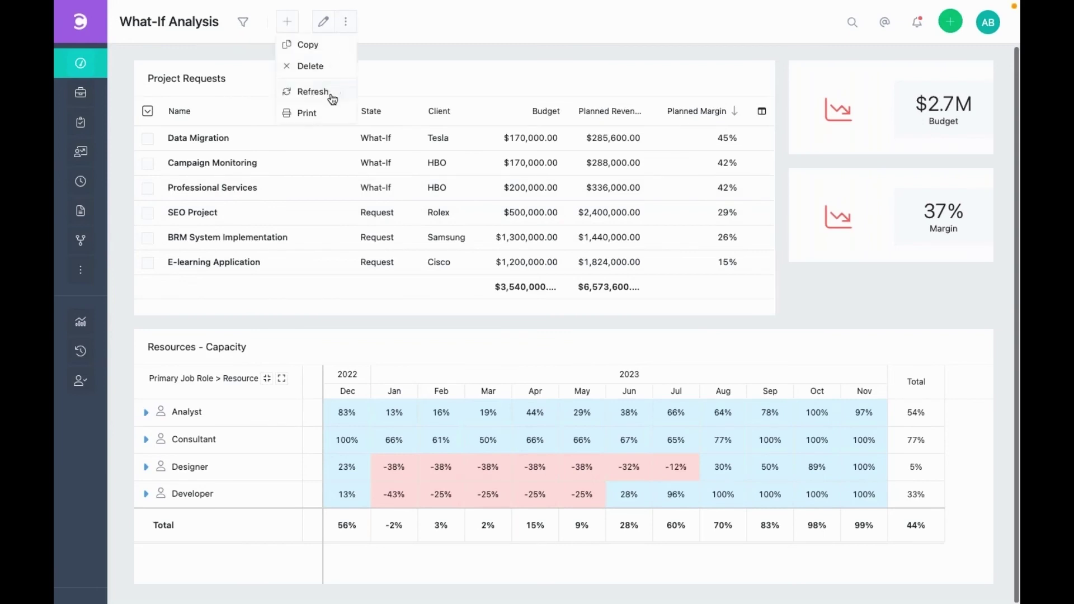
pyautogui.click(312, 92)
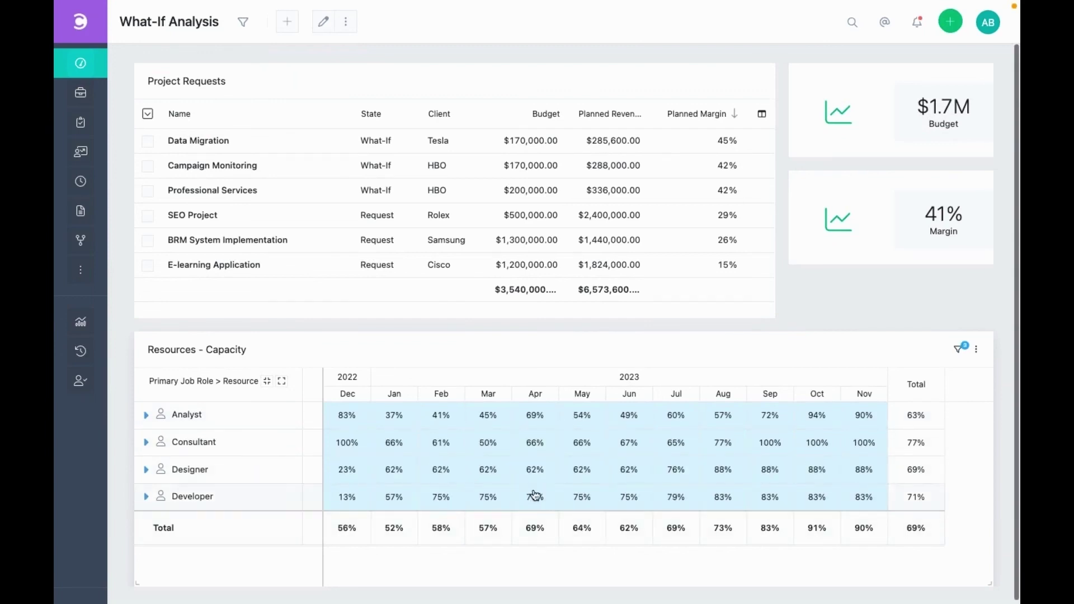
# Select Data Migration, Campaign Monitoring and Professional Services and bulk-save their State as Draft
pyautogui.click(150, 142)
pyautogui.click(148, 166)
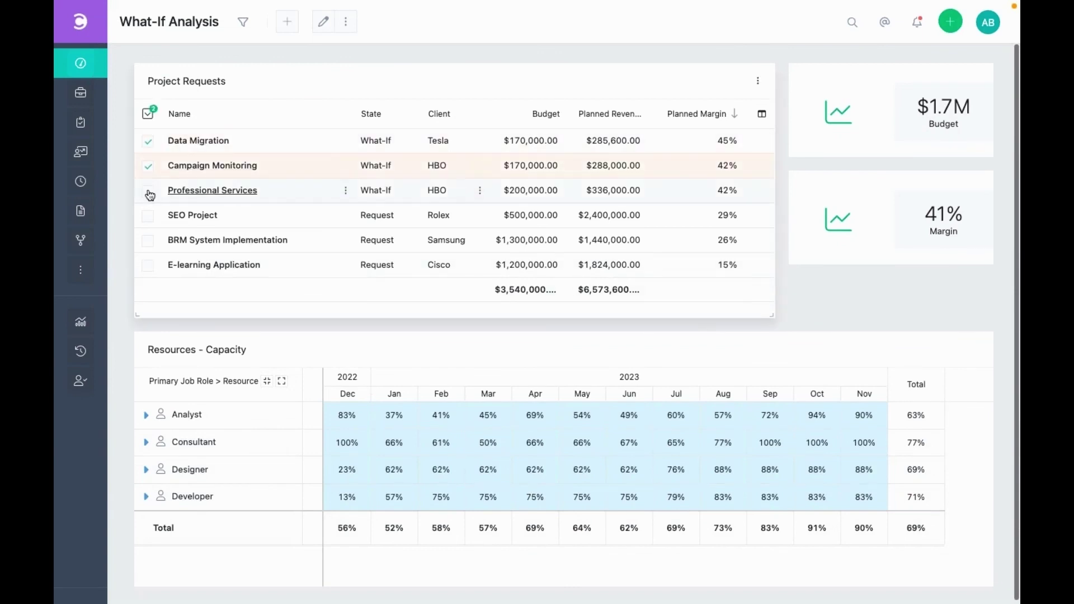
pyautogui.click(148, 193)
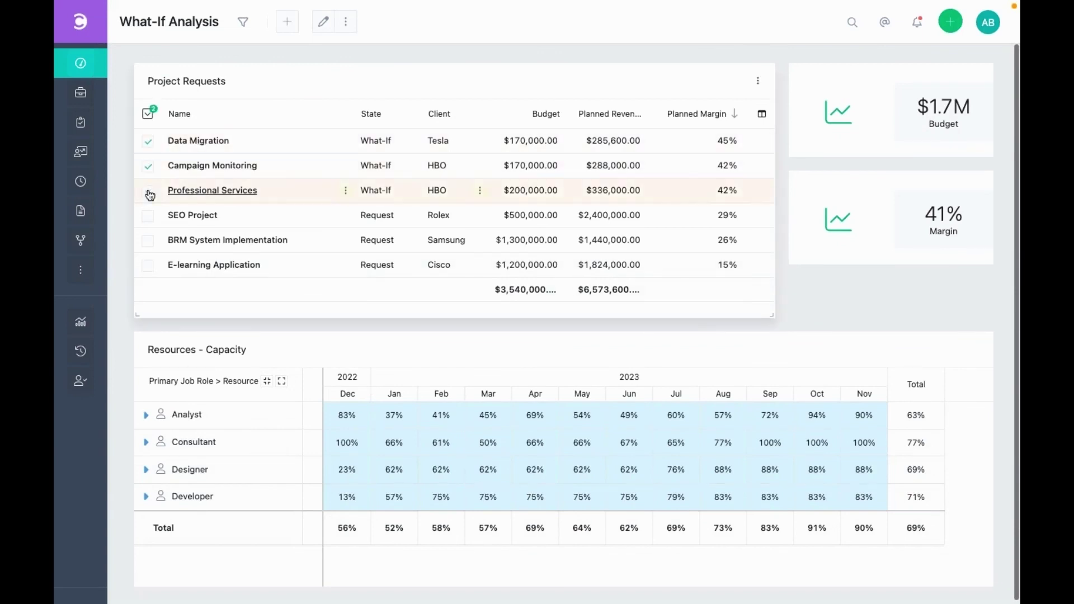
pyautogui.click(150, 117)
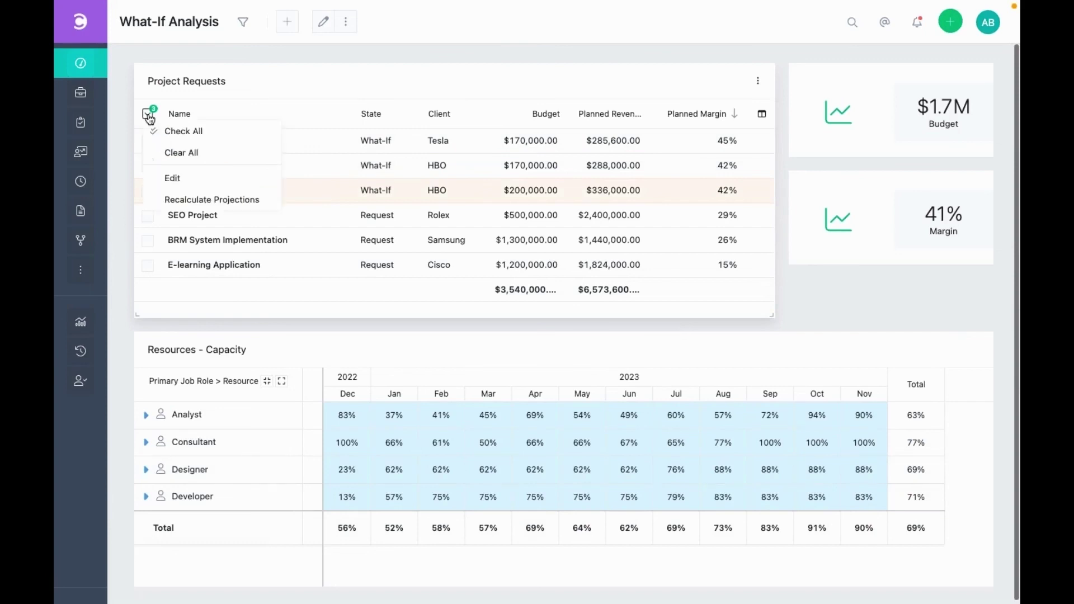
pyautogui.click(182, 179)
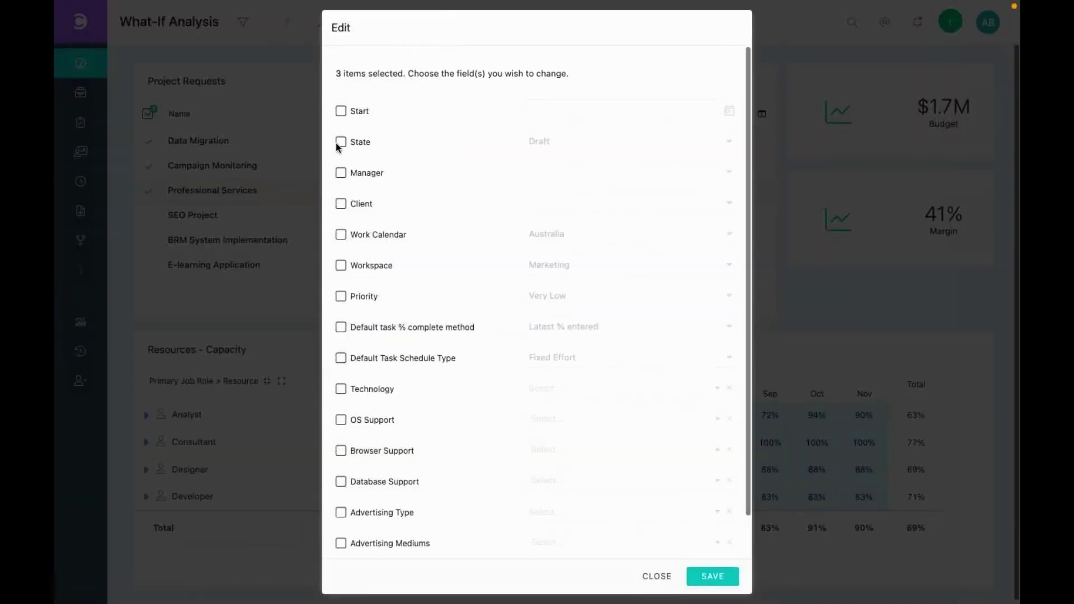
pyautogui.click(720, 577)
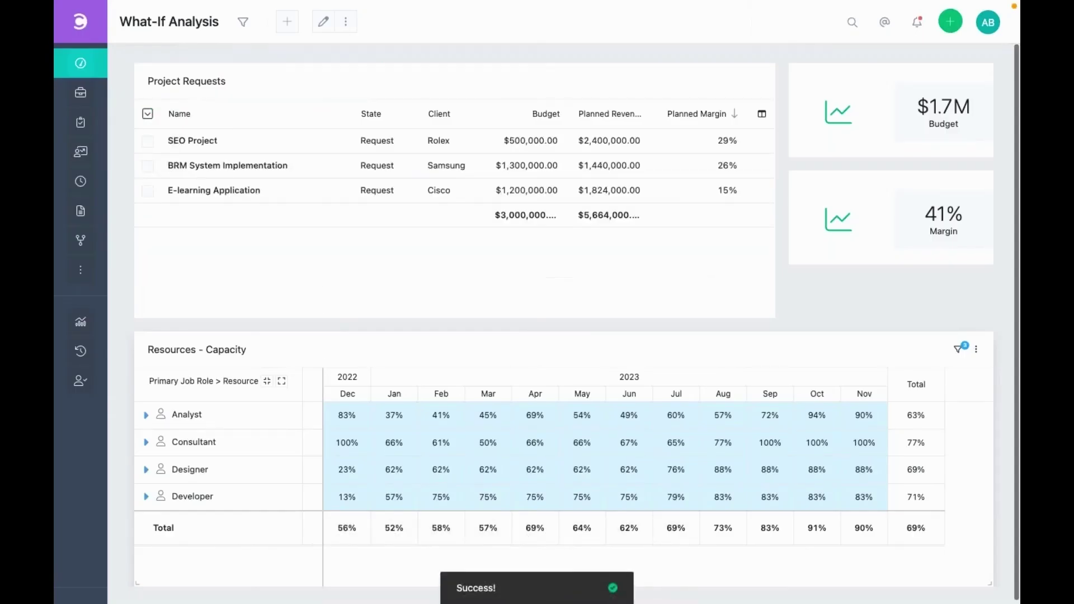